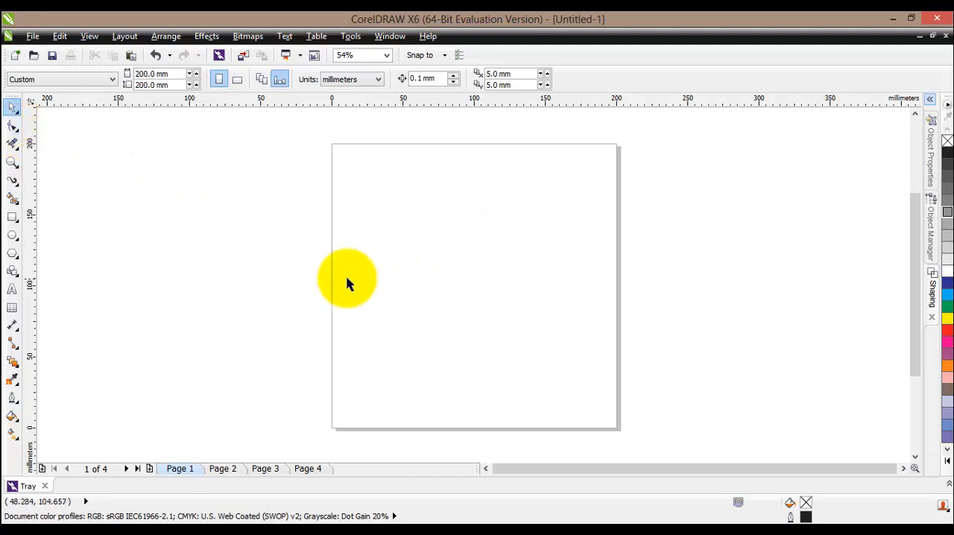
- Add the artistic text "Bulldogs" to the page and enlarge it proportionally to about 148 mm wide
{"action": "left_click", "coordinate": [12, 290]}
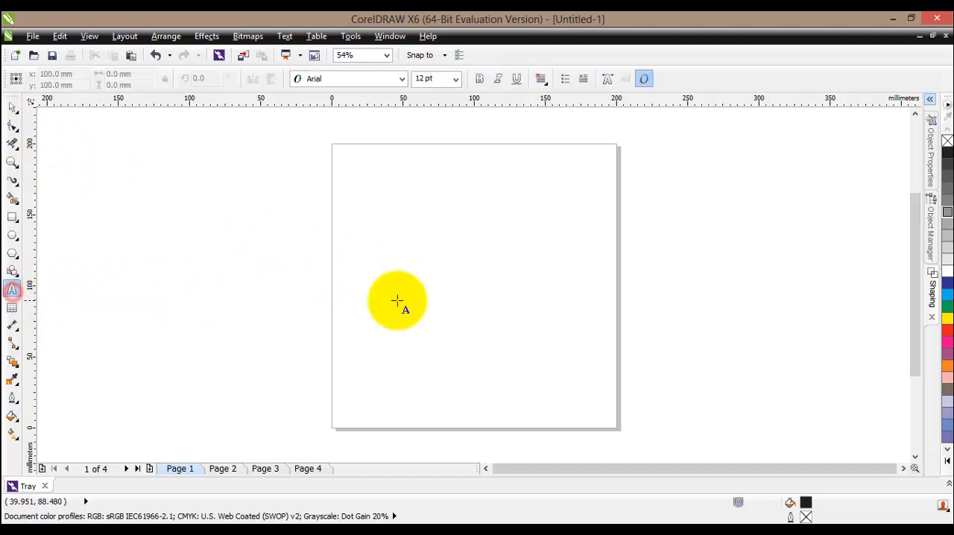
{"action": "left_click", "coordinate": [360, 275]}
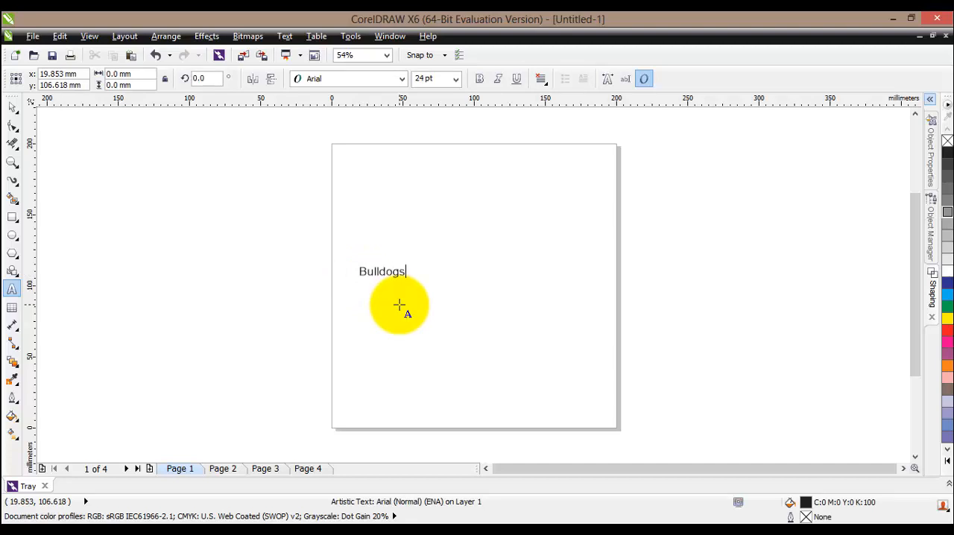
{"action": "left_click", "coordinate": [12, 108]}
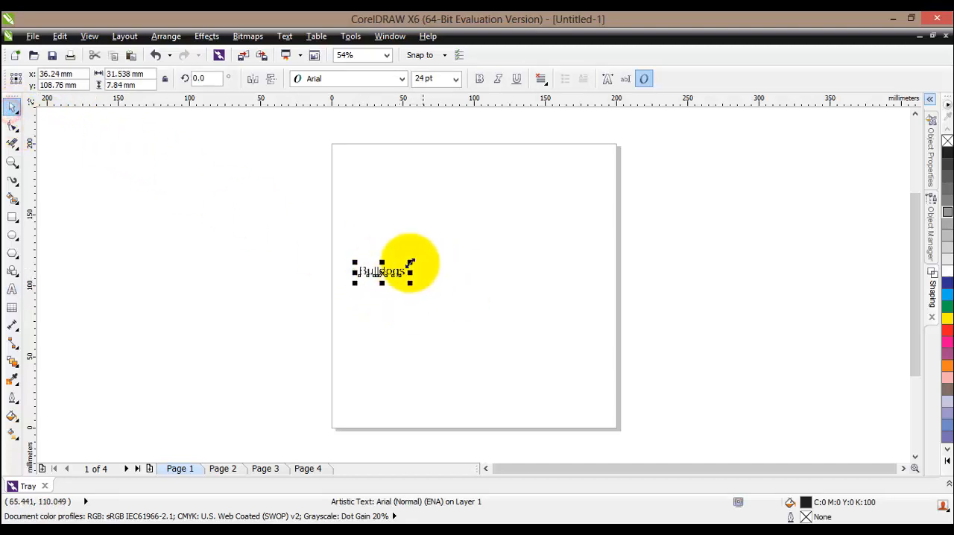
{"action": "left_click_drag", "start_coordinate": [409, 263], "coordinate": [572, 210]}
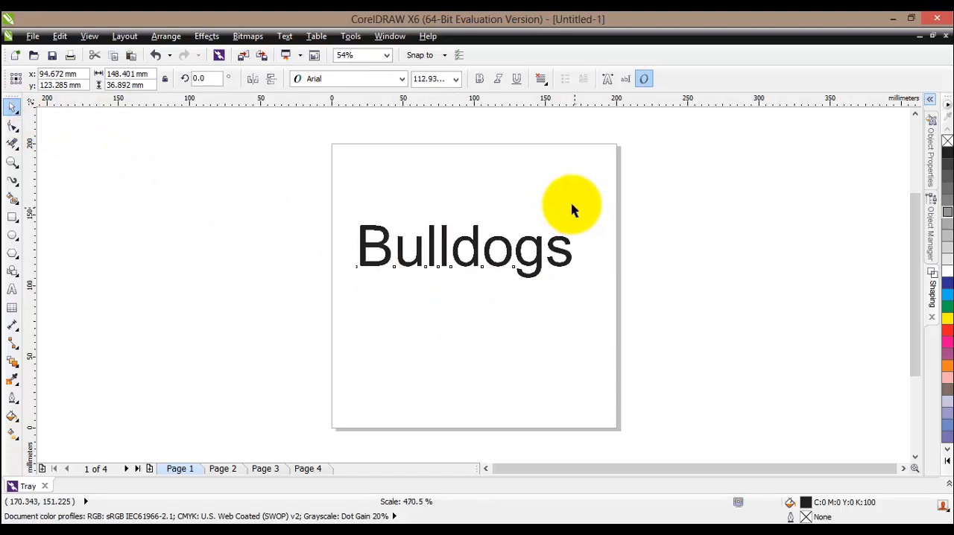
- Change the font of the whole "Bulldogs" text to Lucida Handwriting
{"action": "double_click", "coordinate": [555, 244]}
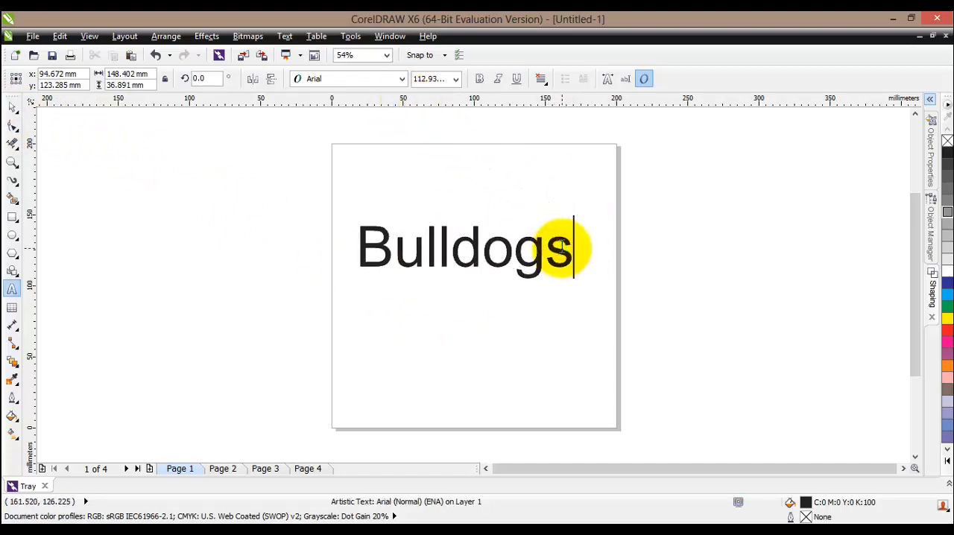
{"action": "key", "text": "ctrl+a"}
{"action": "left_click", "coordinate": [401, 78]}
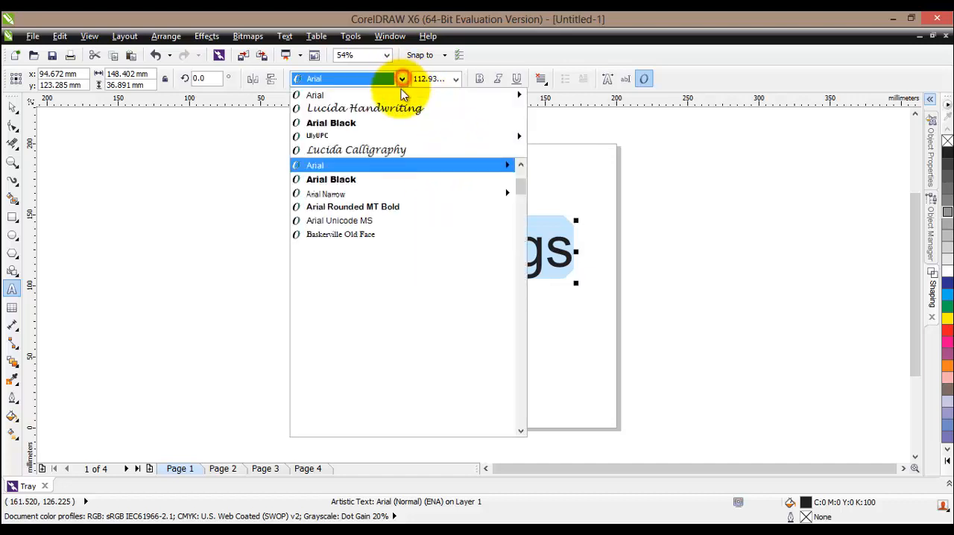
{"action": "left_click", "coordinate": [407, 108]}
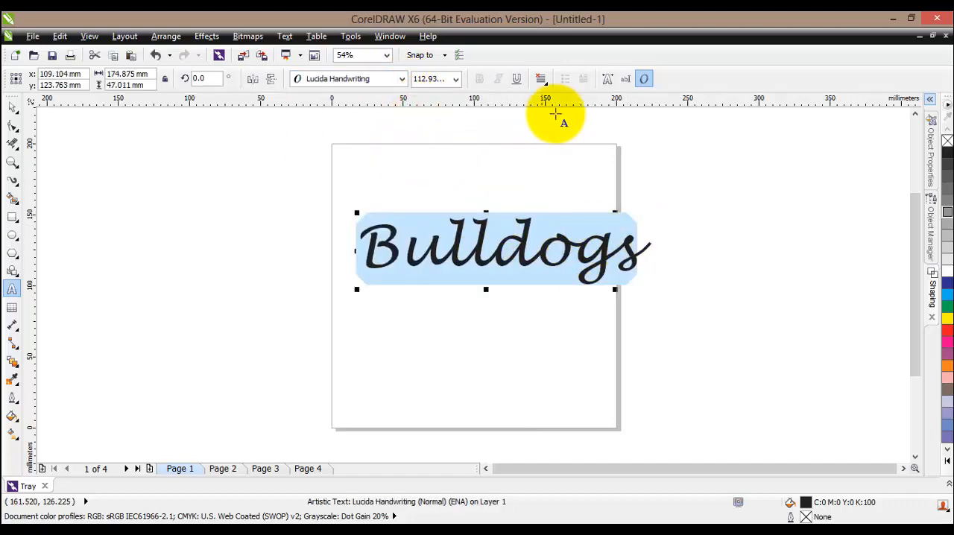
{"action": "left_click", "coordinate": [12, 108]}
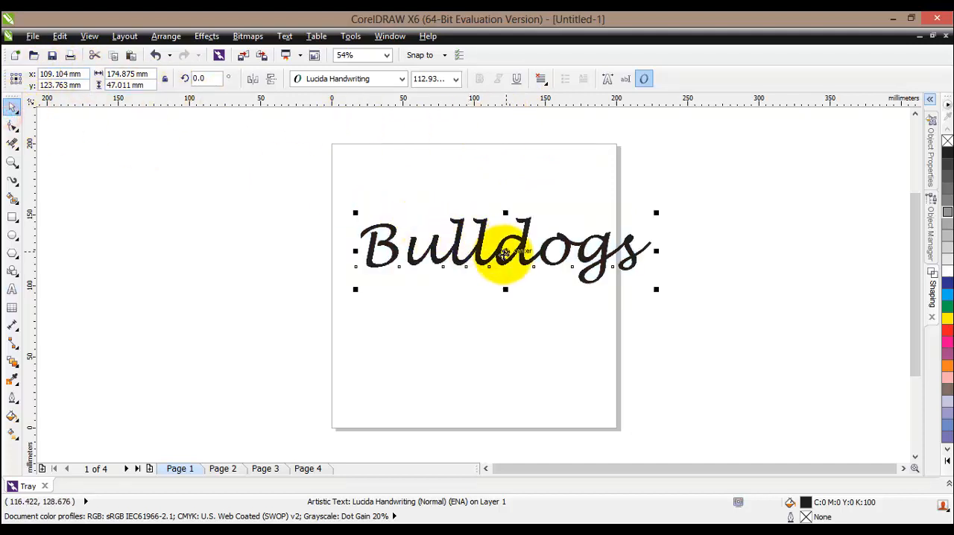
- Scale the "Bulldogs" text down to about 154 mm wide and centre it on the page
{"action": "key", "text": "p"}
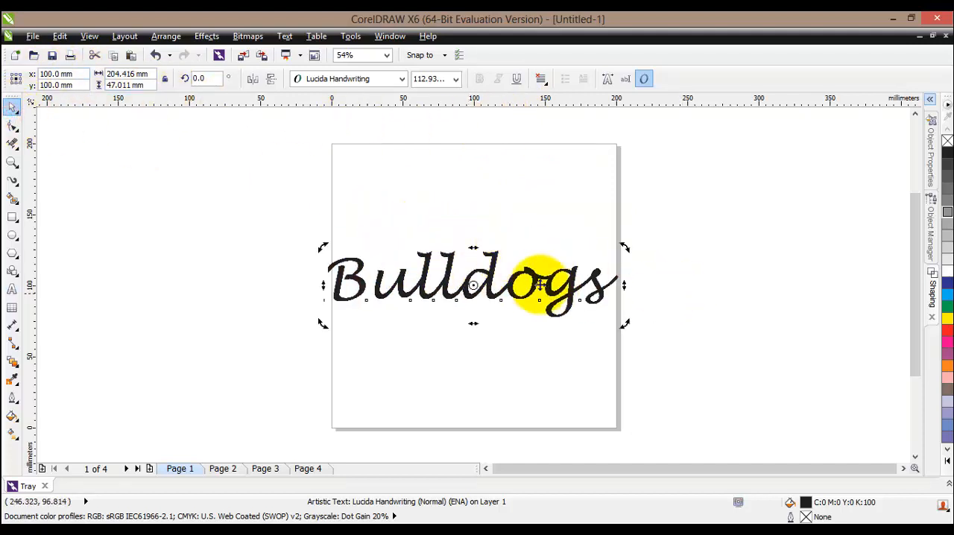
{"action": "left_click_drag", "start_coordinate": [623, 248], "coordinate": [553, 263]}
{"action": "key", "text": "p"}
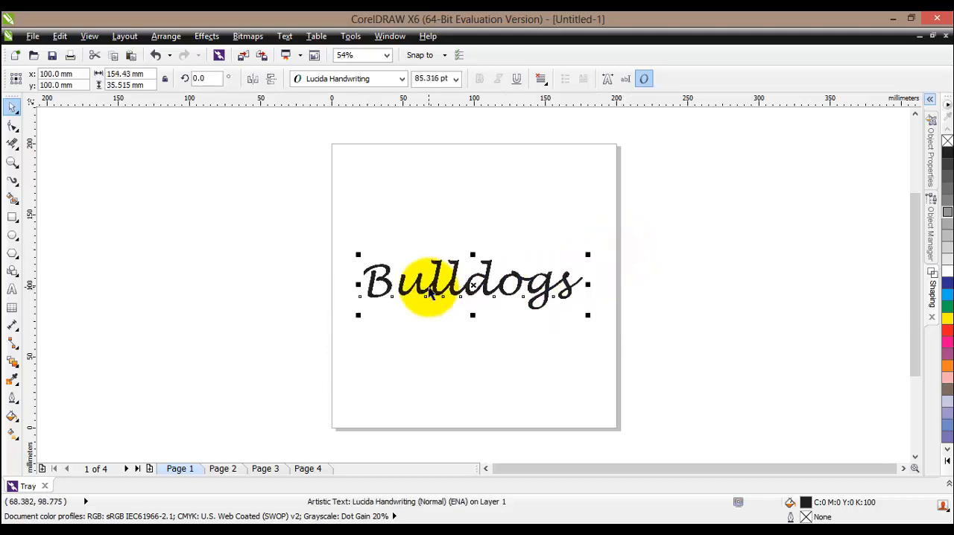
- Create a new document and draw a wavy tail across the page with a tapered, round-ended Artistic Media preset stroke, 13.5 mm wide
{"action": "left_click", "coordinate": [16, 56]}
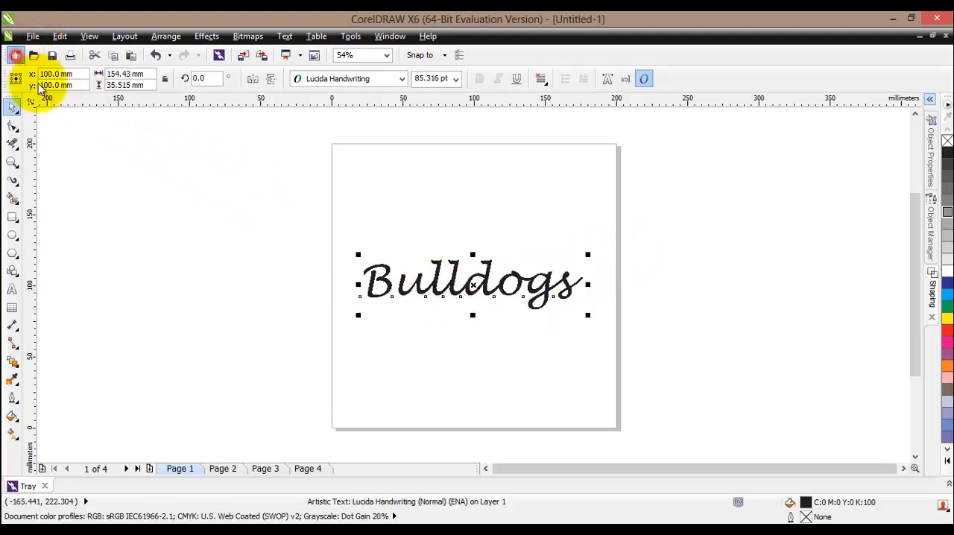
{"action": "left_click", "coordinate": [526, 427]}
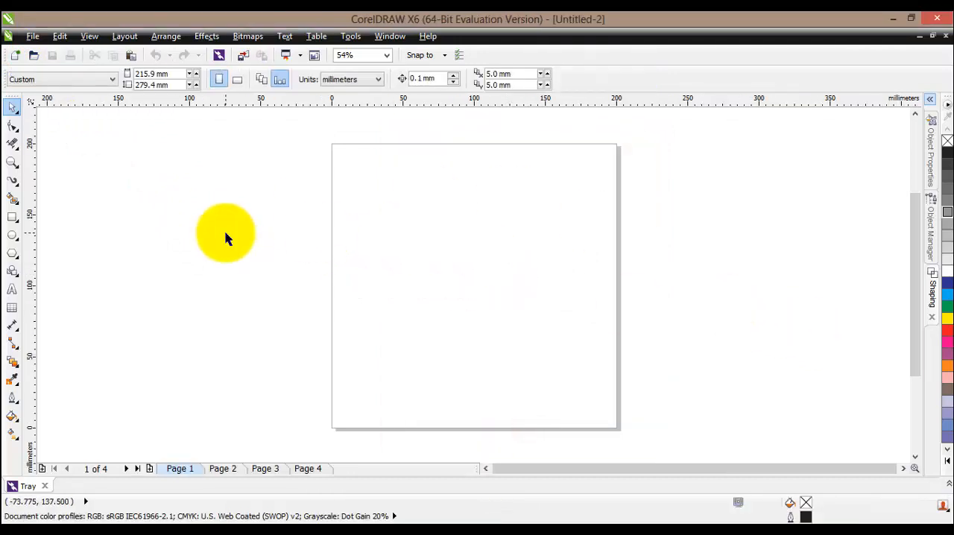
{"action": "left_click", "coordinate": [12, 182]}
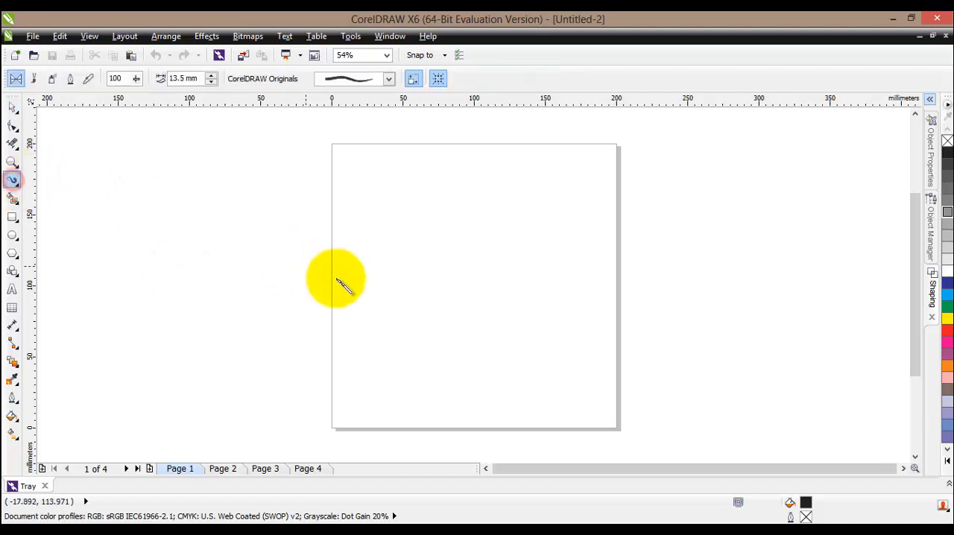
{"action": "left_click", "coordinate": [390, 81]}
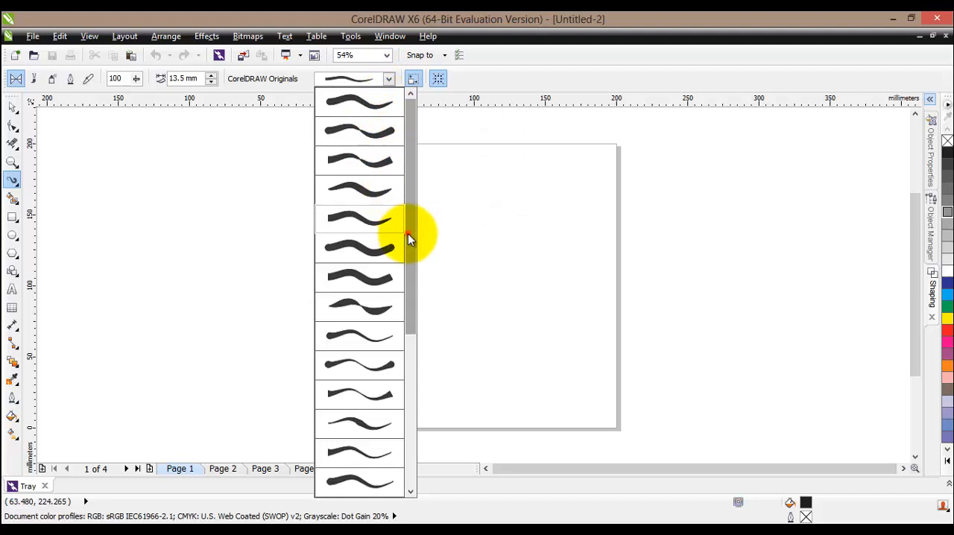
{"action": "mouse_move", "coordinate": [408, 233]}
{"action": "left_mouse_down"}
{"action": "mouse_move", "coordinate": [404, 315]}
{"action": "mouse_move", "coordinate": [403, 160]}
{"action": "left_mouse_up"}
{"action": "left_click", "coordinate": [366, 105]}
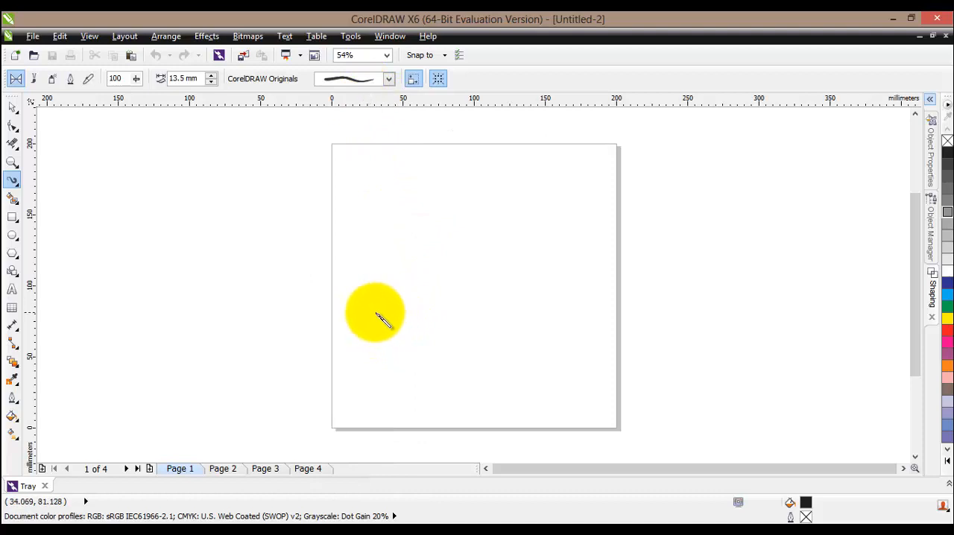
{"action": "mouse_move", "coordinate": [361, 316]}
{"action": "left_mouse_down"}
{"action": "mouse_move", "coordinate": [398, 292]}
{"action": "mouse_move", "coordinate": [434, 285]}
{"action": "mouse_move", "coordinate": [496, 315]}
{"action": "mouse_move", "coordinate": [544, 318]}
{"action": "mouse_move", "coordinate": [568, 307]}
{"action": "mouse_move", "coordinate": [574, 286]}
{"action": "mouse_move", "coordinate": [559, 262]}
{"action": "left_mouse_up"}
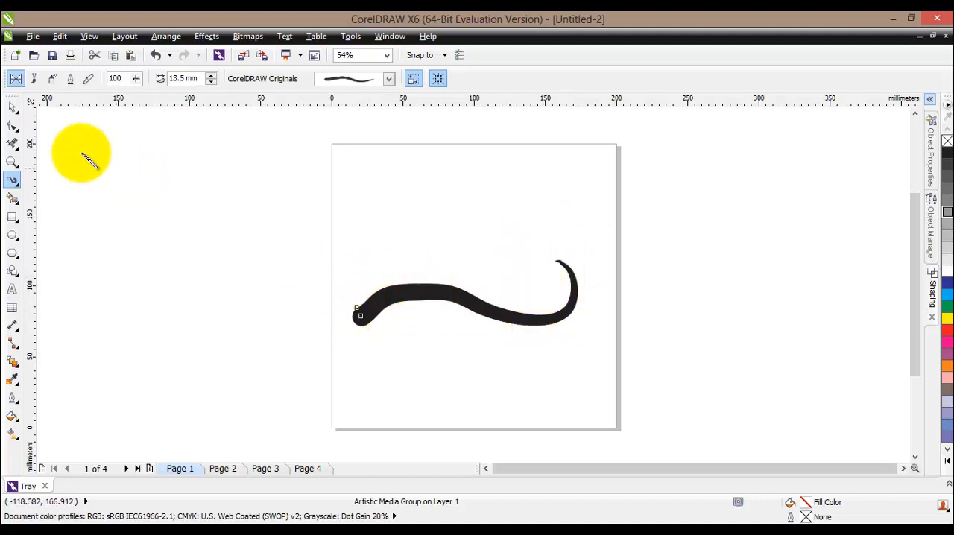
- Export the tail drawing as a JPEG named BulldogTail in the Images folder
{"action": "left_click", "coordinate": [33, 37]}
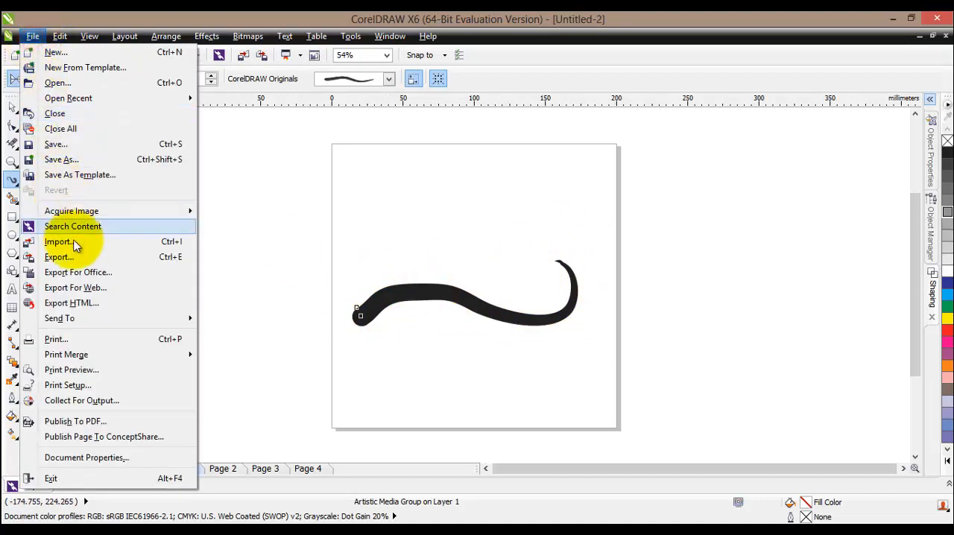
{"action": "left_click", "coordinate": [127, 260]}
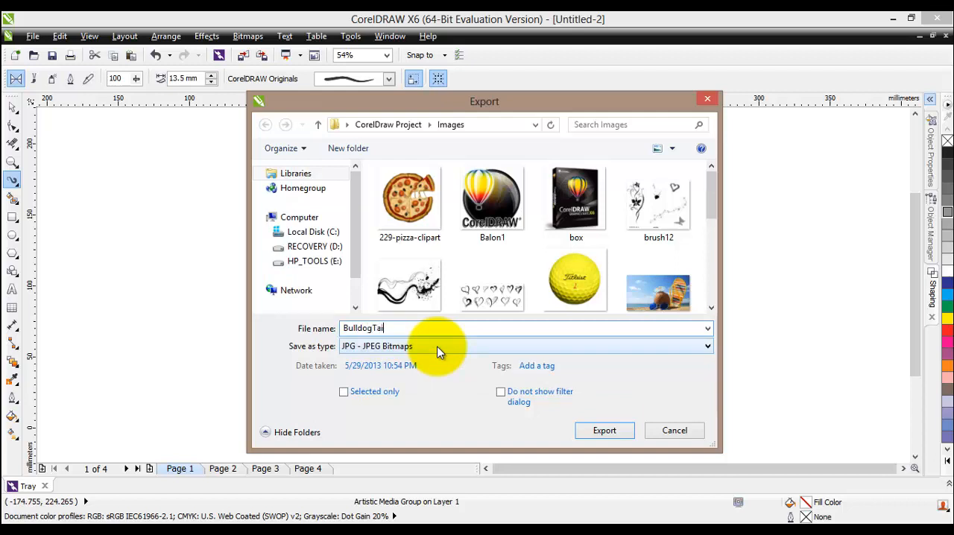
{"action": "left_click", "coordinate": [585, 430]}
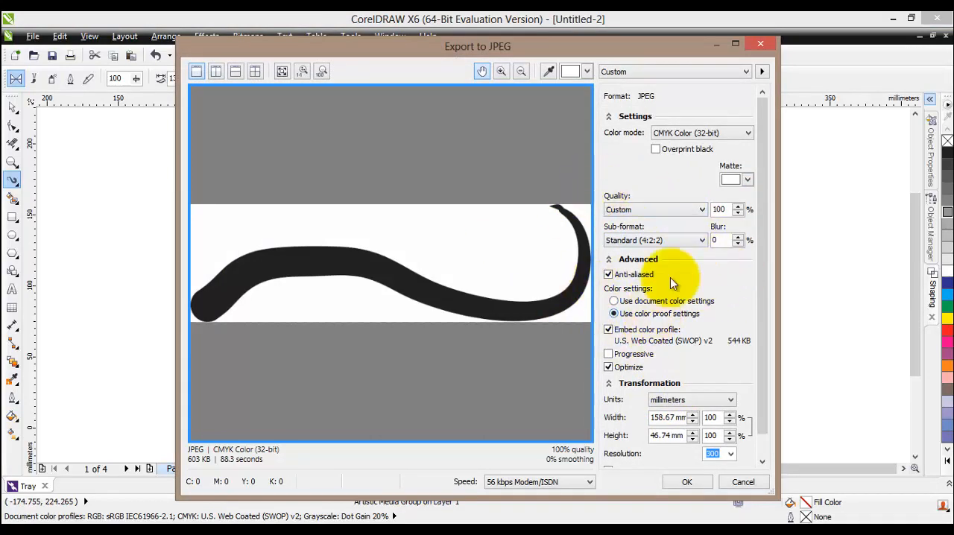
{"action": "left_click", "coordinate": [681, 483]}
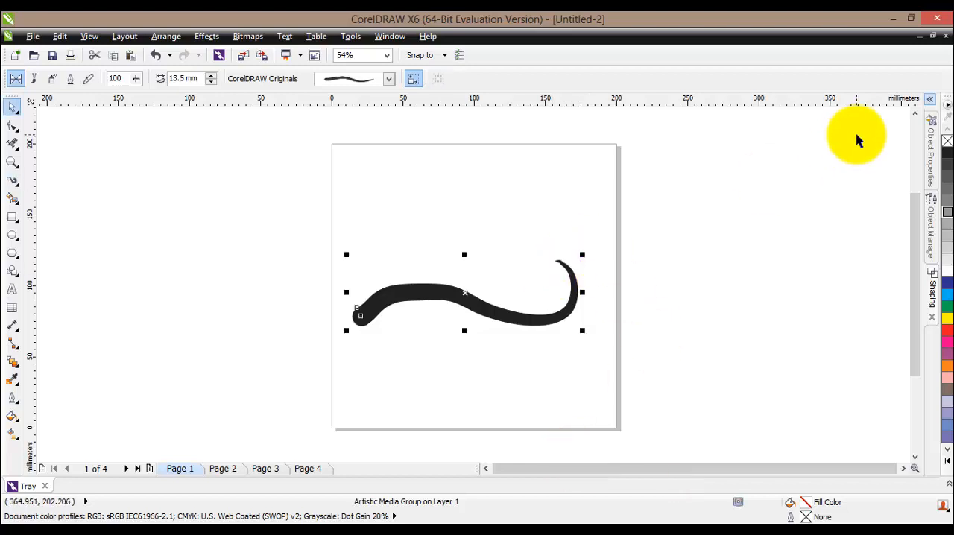
- Close the tail document without saving and deselect the "Bulldogs" text in the original document
{"action": "left_click", "coordinate": [945, 35]}
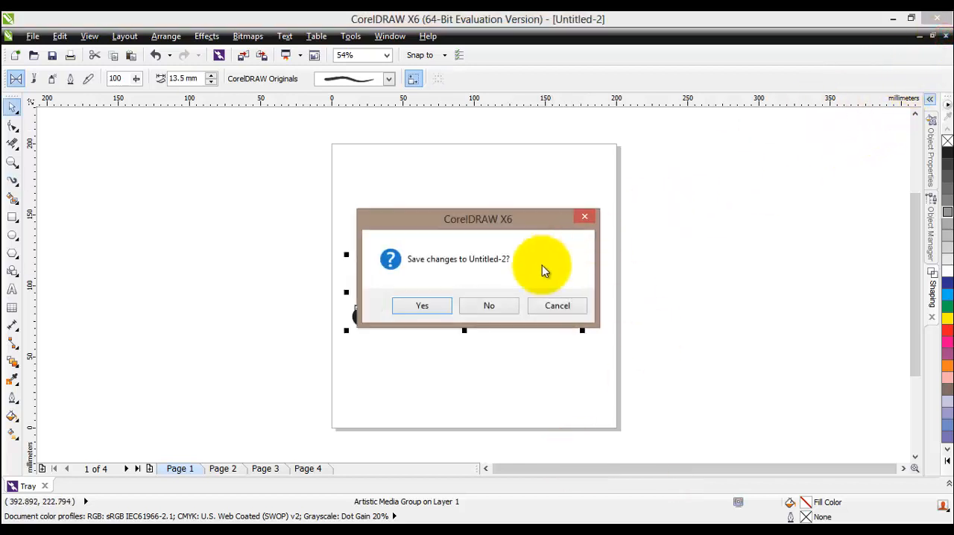
{"action": "left_click", "coordinate": [488, 305]}
{"action": "left_click", "coordinate": [546, 342]}
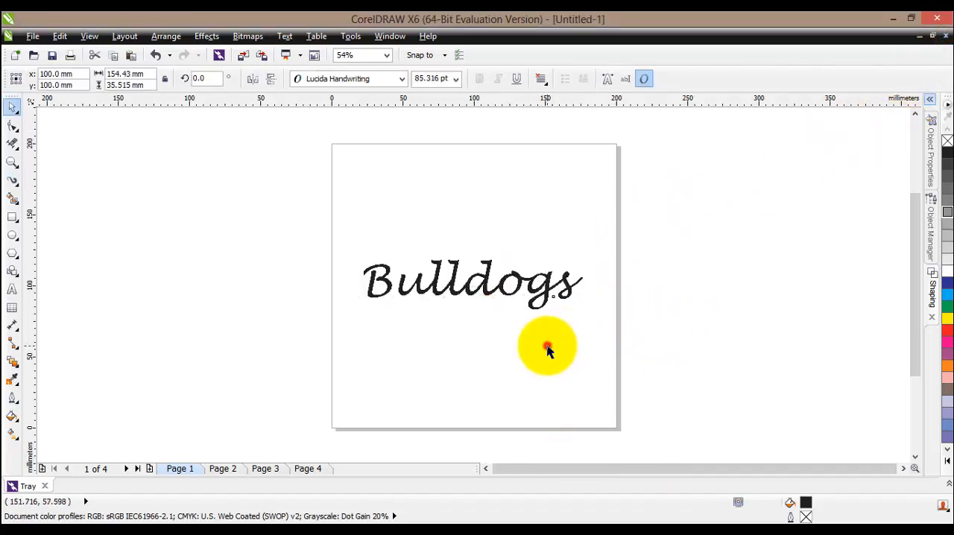
- Import the BulldogTail image at about 172 mm wide and position it horizontally centred above the "Bulldogs" text
{"action": "left_click", "coordinate": [33, 36]}
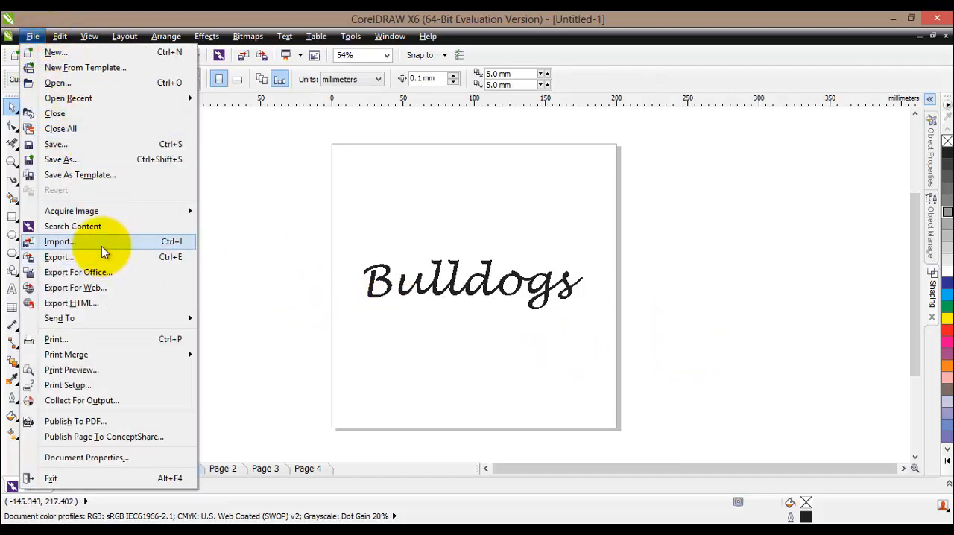
{"action": "right_click", "coordinate": [257, 267]}
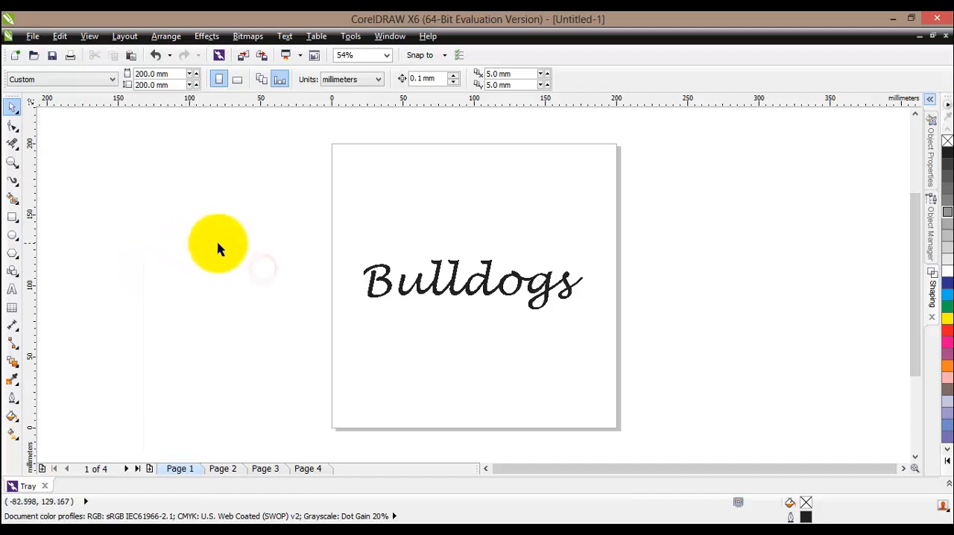
{"action": "right_click", "coordinate": [218, 246]}
{"action": "left_click", "coordinate": [192, 234]}
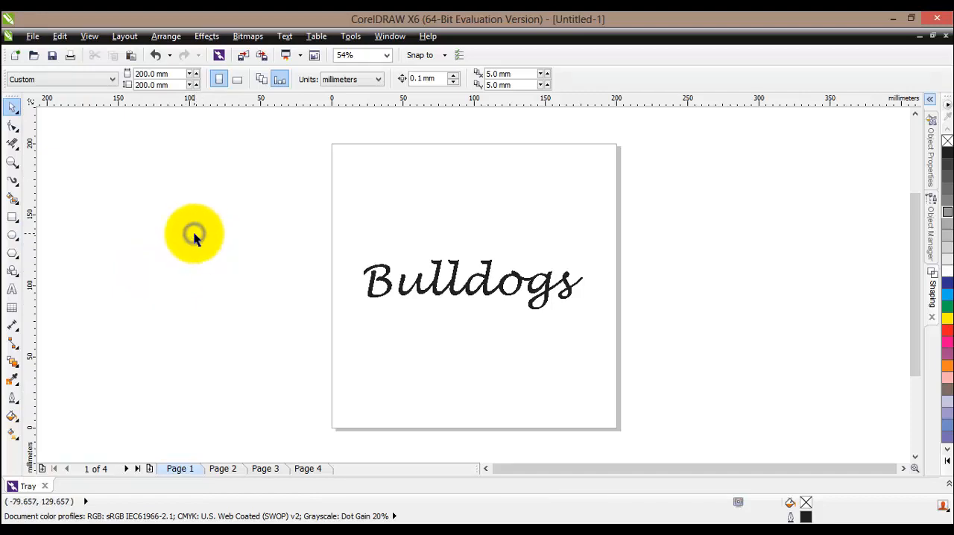
{"action": "right_click", "coordinate": [195, 236]}
{"action": "left_click", "coordinate": [228, 294]}
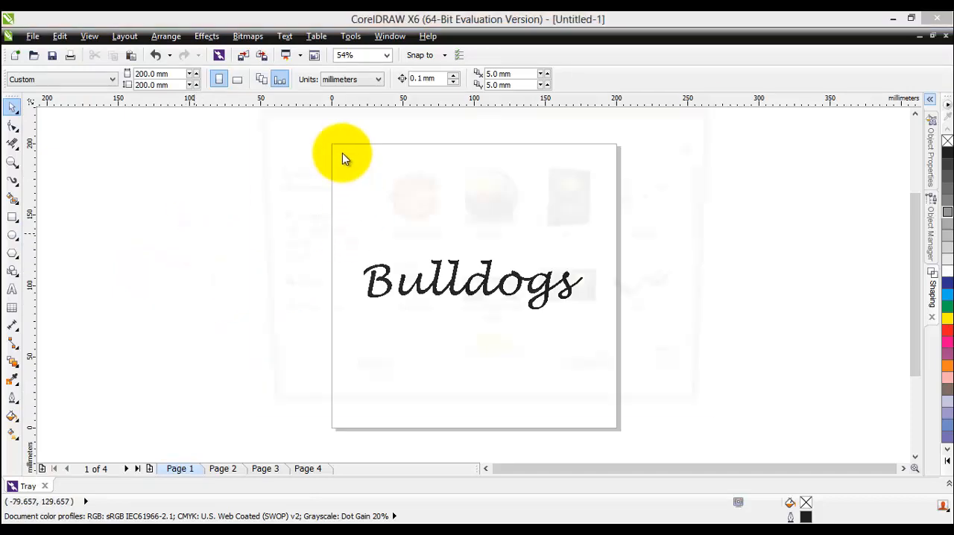
{"action": "left_click", "coordinate": [417, 302]}
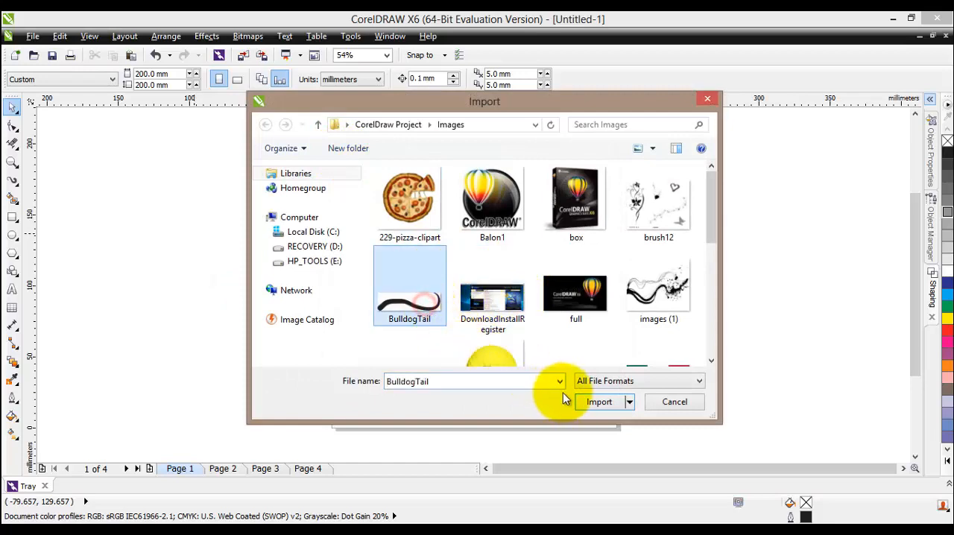
{"action": "left_click", "coordinate": [599, 403]}
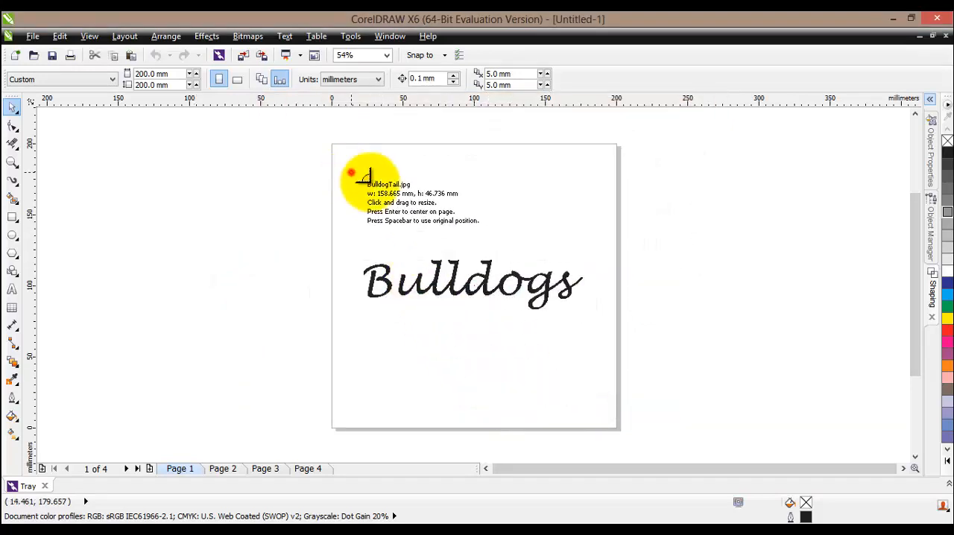
{"action": "left_click_drag", "start_coordinate": [351, 173], "coordinate": [582, 276]}
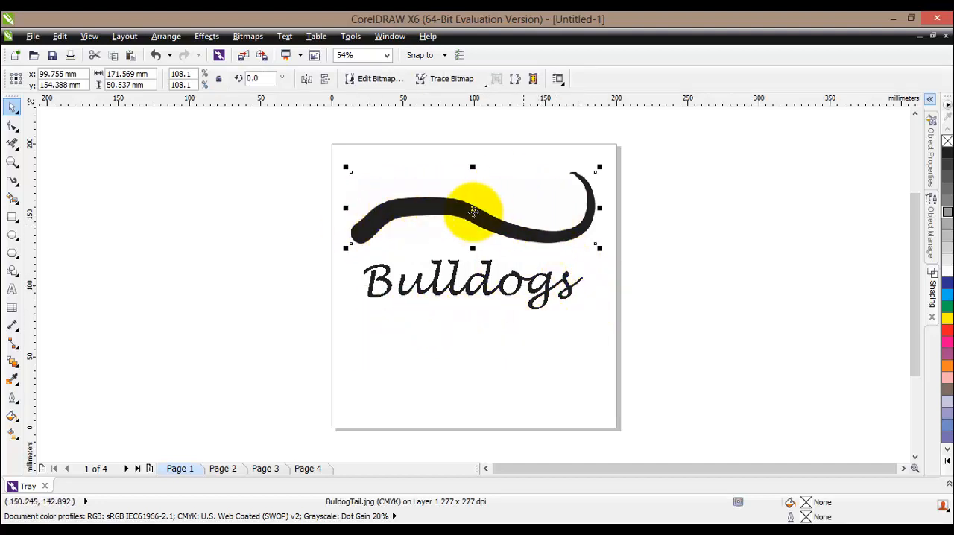
{"action": "left_click_drag", "start_coordinate": [456, 211], "coordinate": [457, 313]}
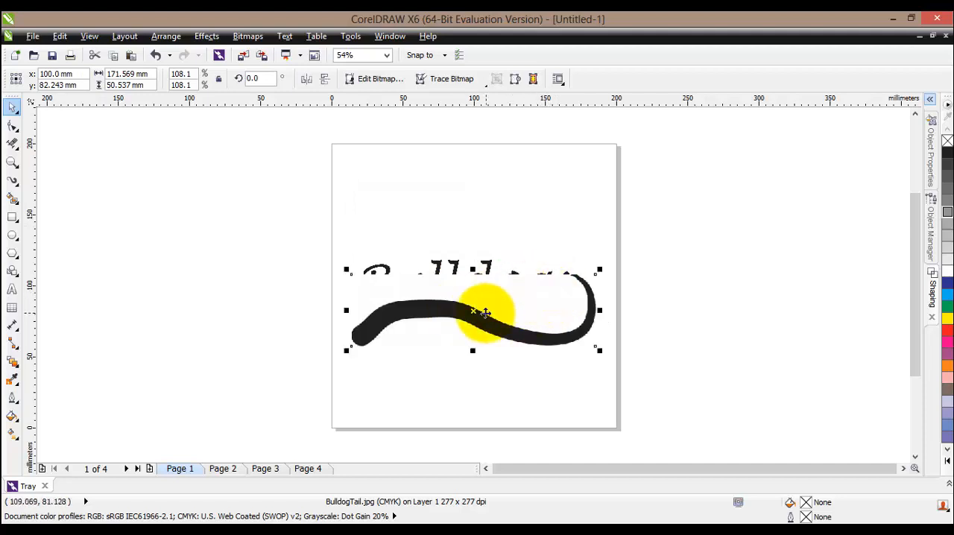
{"action": "left_click_drag", "start_coordinate": [474, 311], "coordinate": [475, 196]}
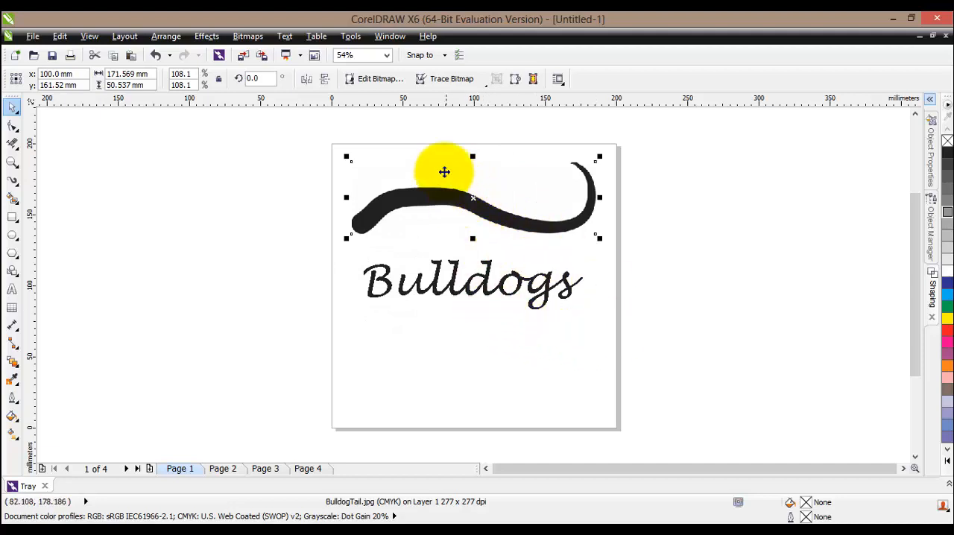
- Outline-trace the BulldogTail bitmap with the Logo image type, reducing the bitmap size and accepting the default trace settings
{"action": "right_click", "coordinate": [470, 202]}
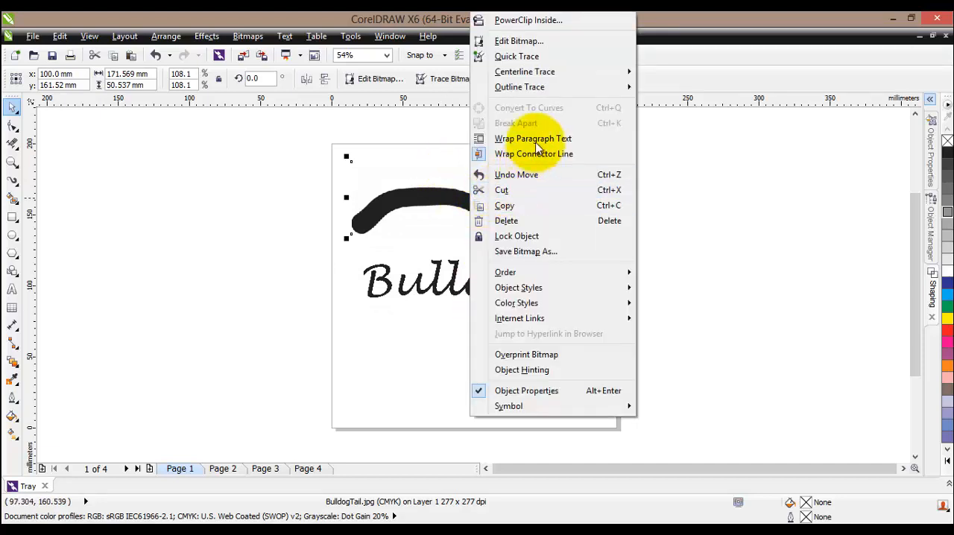
{"action": "mouse_move", "coordinate": [539, 89]}
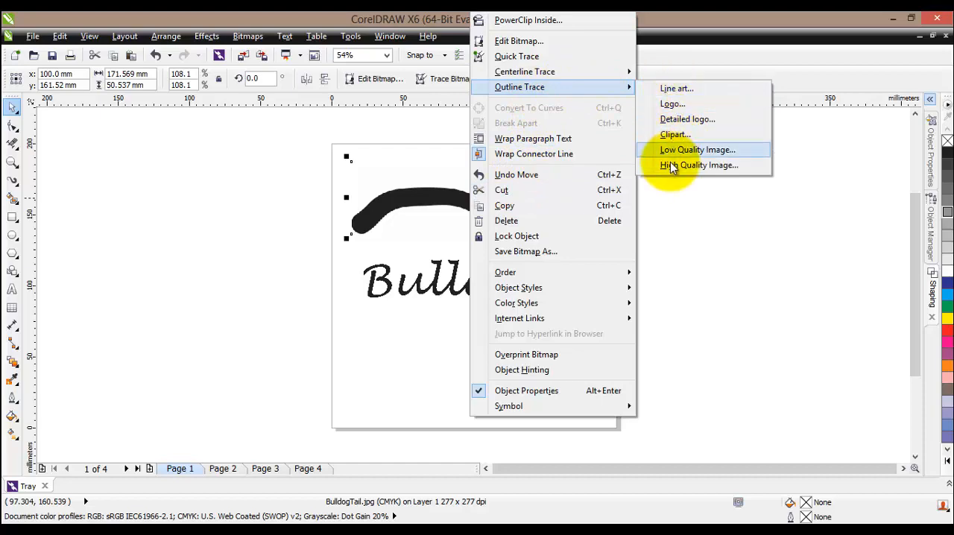
{"action": "left_click", "coordinate": [668, 105]}
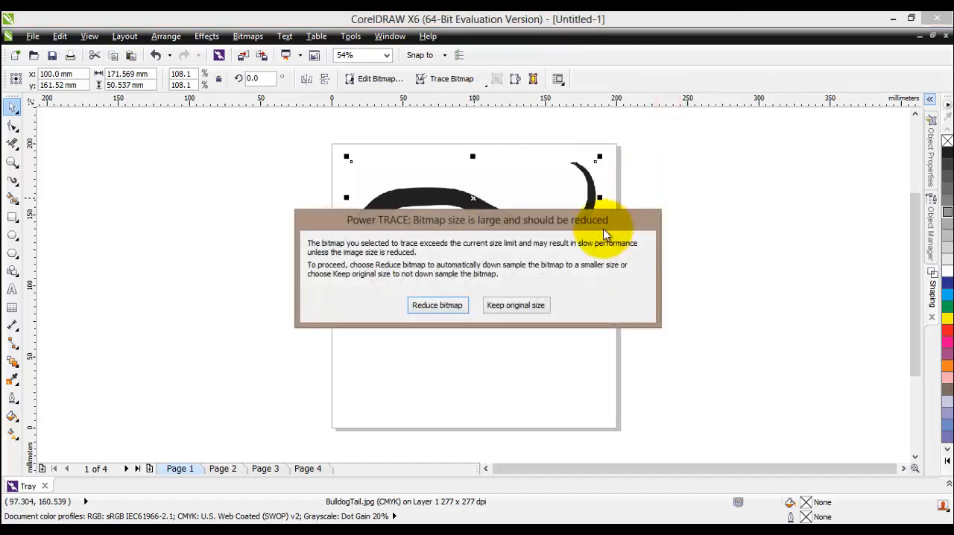
{"action": "left_click", "coordinate": [425, 304]}
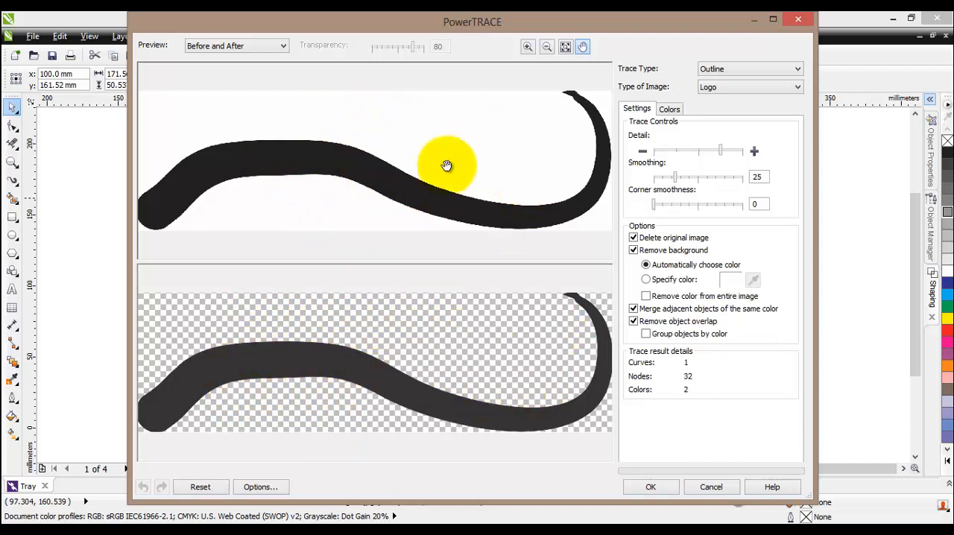
{"action": "left_click", "coordinate": [716, 68]}
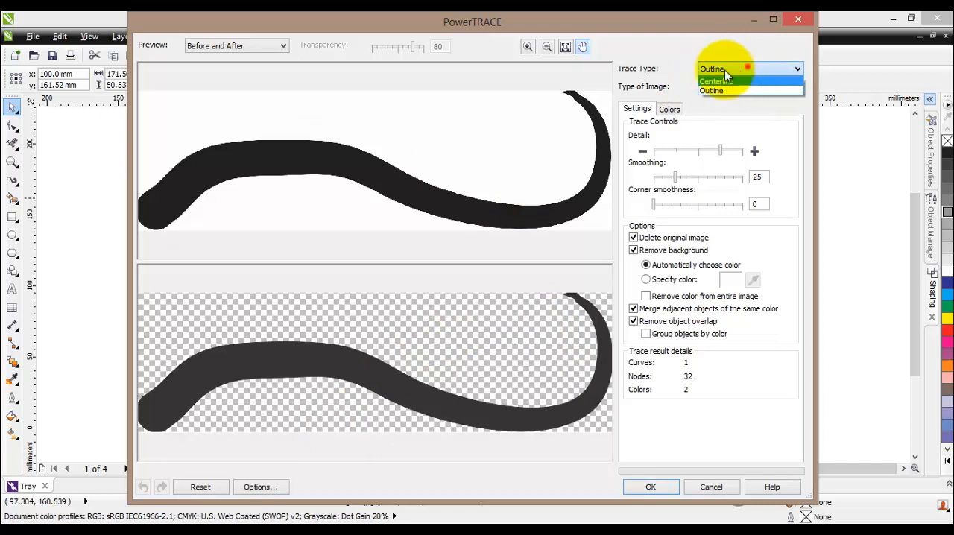
{"action": "left_click", "coordinate": [727, 69]}
{"action": "left_click", "coordinate": [749, 88]}
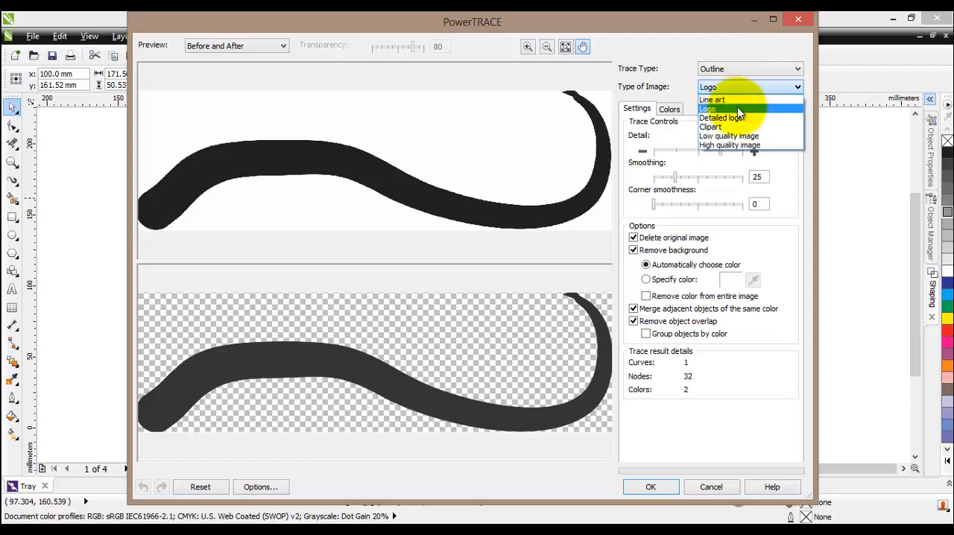
{"action": "left_click", "coordinate": [664, 65]}
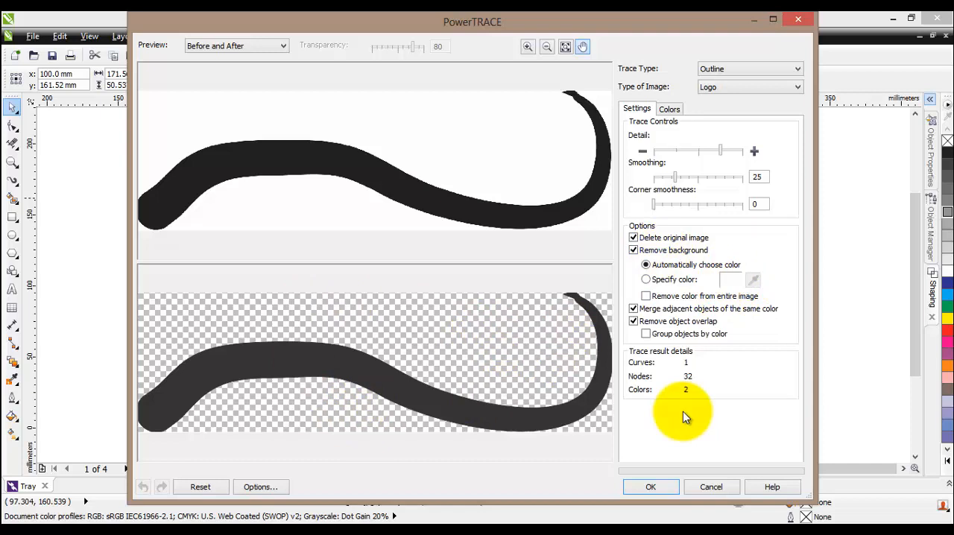
{"action": "left_click", "coordinate": [649, 487]}
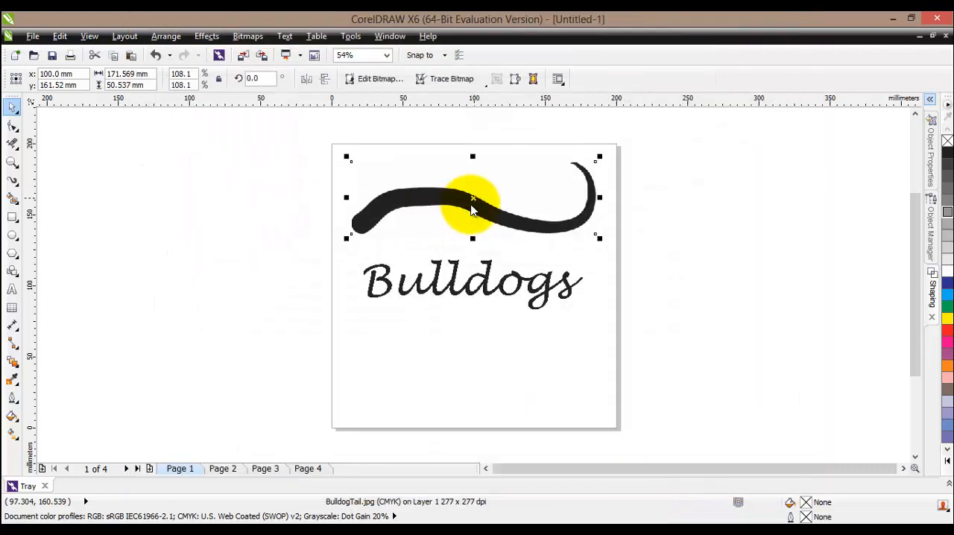
- Move the traced tail below the "Bulldogs" text so its thin tip meets the end of the final "s"
{"action": "left_click", "coordinate": [471, 209]}
{"action": "left_click_drag", "start_coordinate": [474, 199], "coordinate": [472, 292]}
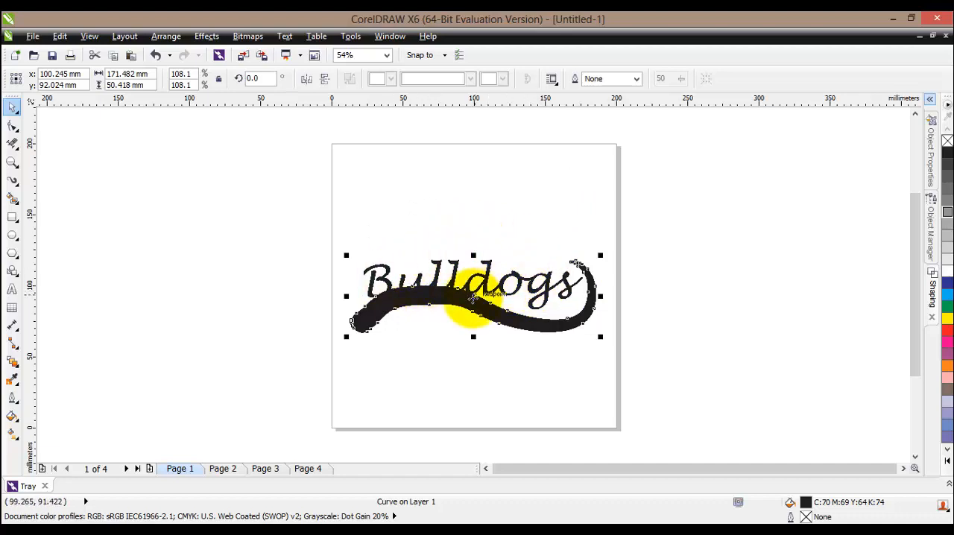
{"action": "scroll", "coordinate": [471, 324], "scroll_direction": "up", "scroll_amount": 1}
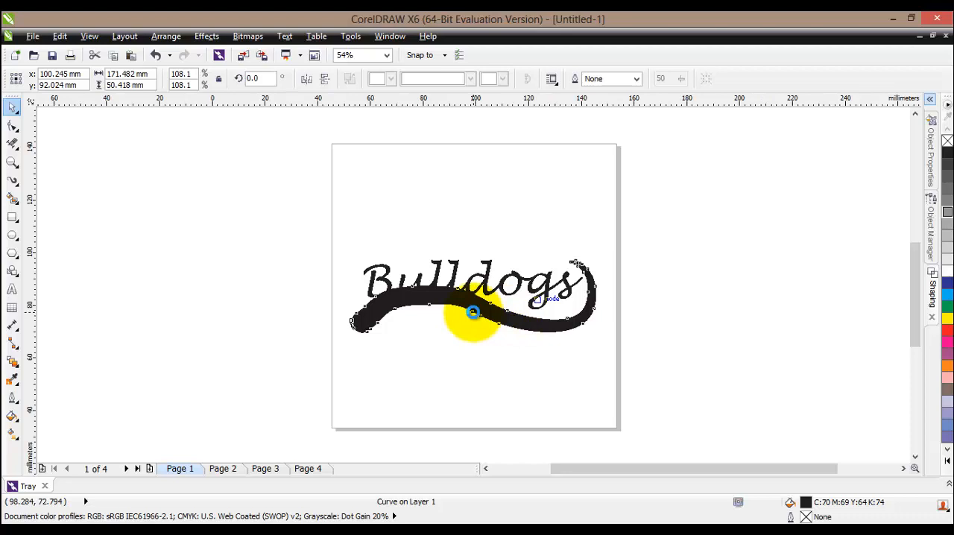
{"action": "scroll", "coordinate": [472, 313], "scroll_direction": "up", "scroll_amount": 2}
{"action": "left_click_drag", "start_coordinate": [479, 291], "coordinate": [495, 325]}
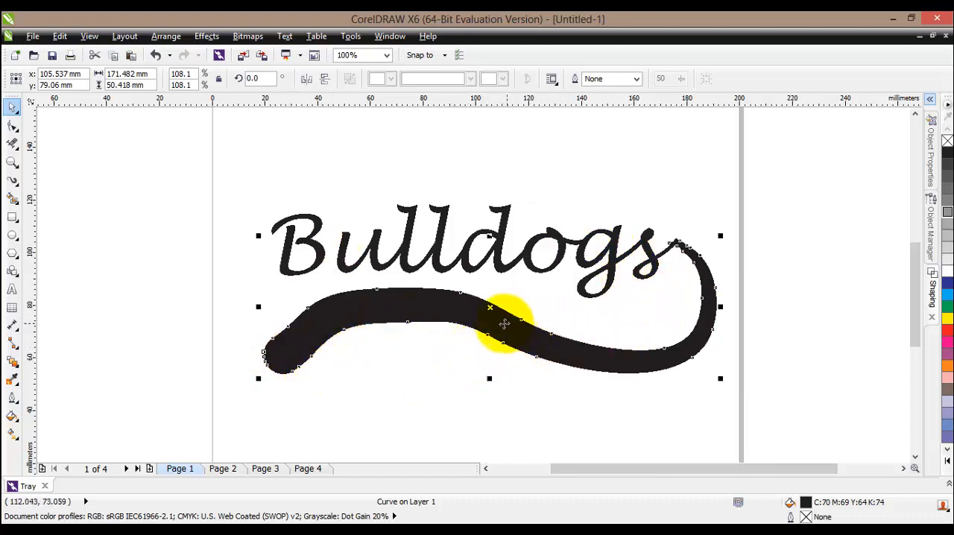
- Reshape the tail's nodes into a smooth swoosh with a straight-cut thick end and a thin tip flowing into the "s"
{"action": "left_click", "coordinate": [11, 133]}
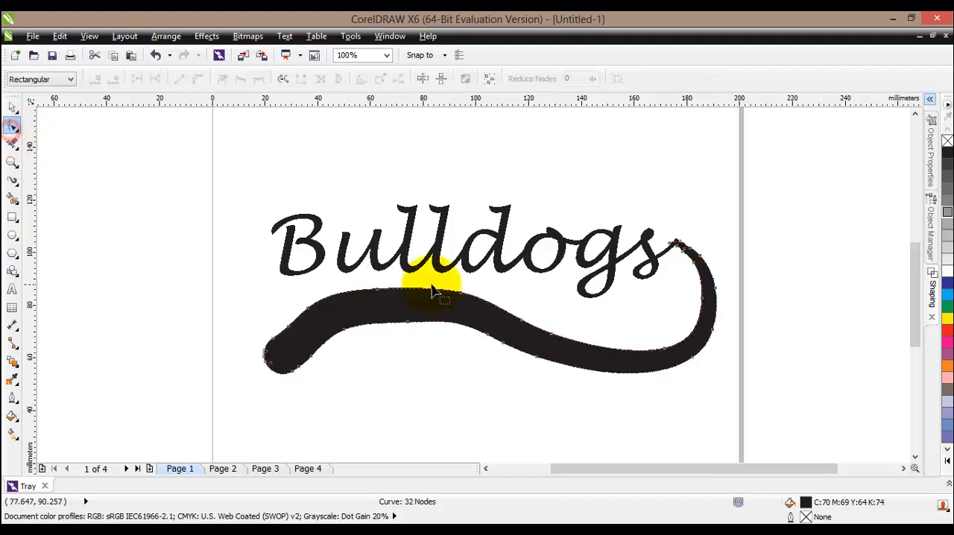
{"action": "scroll", "coordinate": [432, 286], "scroll_direction": "up", "scroll_amount": 2}
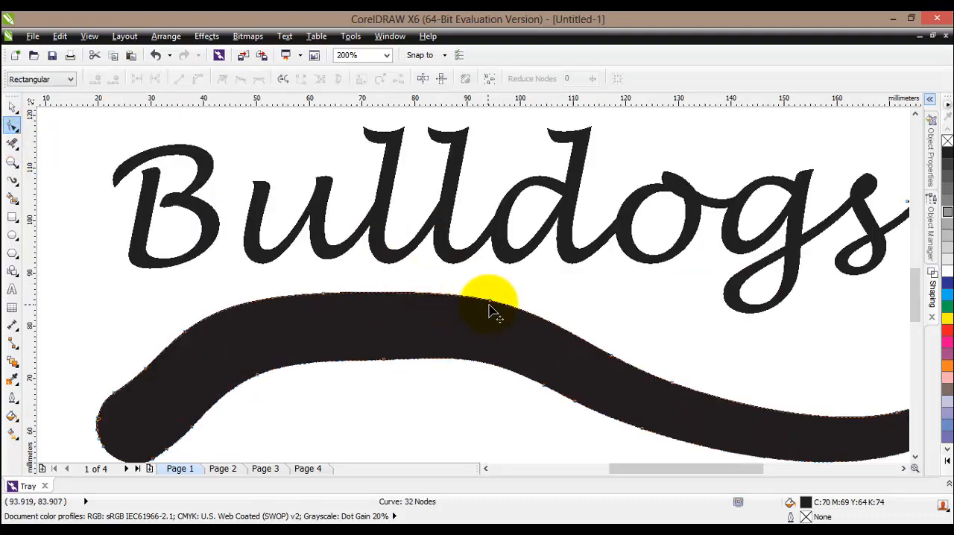
{"action": "left_click_drag", "start_coordinate": [490, 304], "coordinate": [484, 319]}
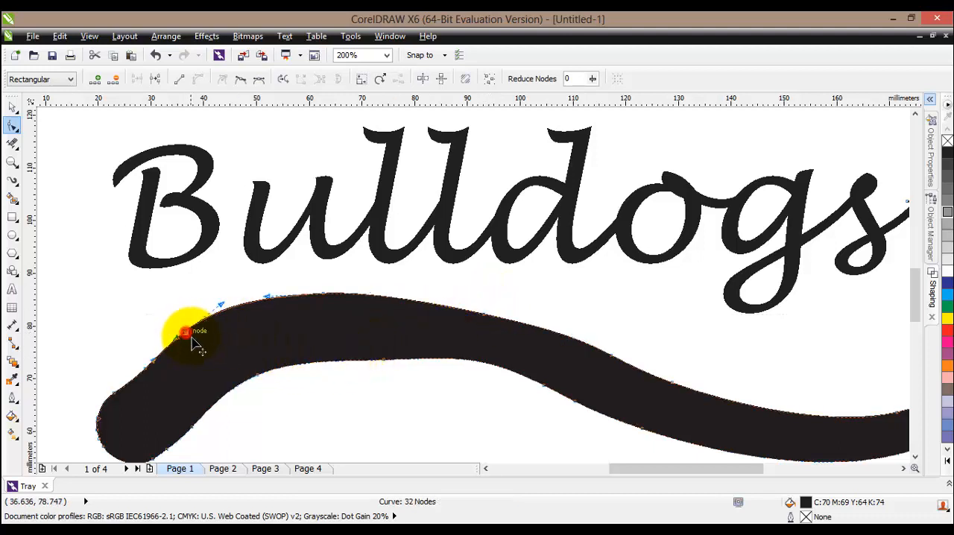
{"action": "left_click_drag", "start_coordinate": [186, 334], "coordinate": [194, 339]}
{"action": "left_click", "coordinate": [378, 532]}
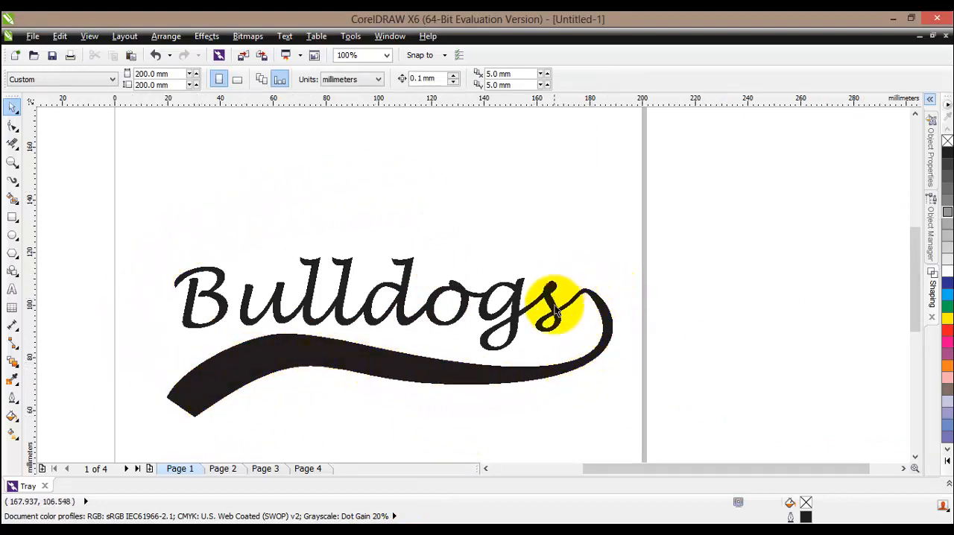
- Check the join between the "s" and the tail, and weld the "Bulldogs" text and the tail into one curve
{"action": "scroll", "coordinate": [585, 302], "scroll_direction": "up", "scroll_amount": 2}
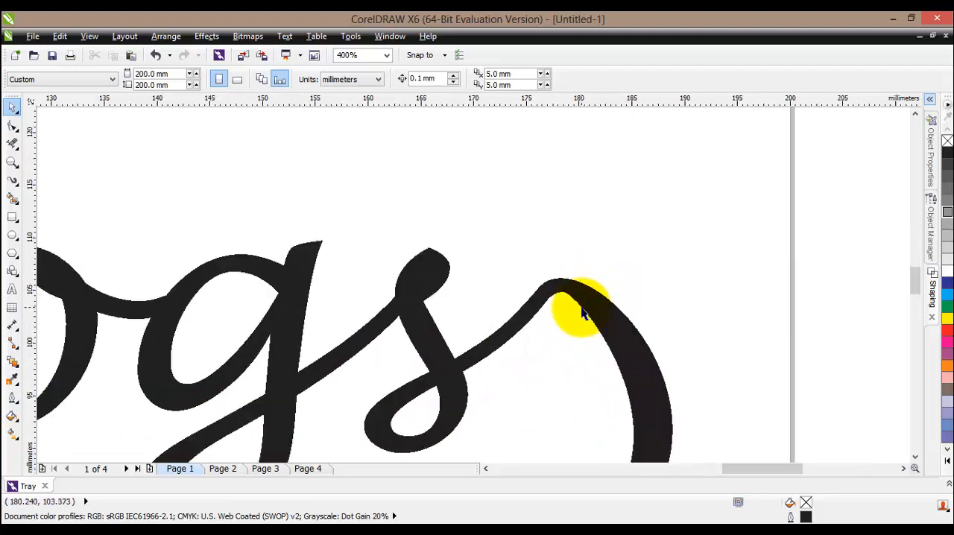
{"action": "scroll", "coordinate": [584, 313], "scroll_direction": "up", "scroll_amount": 1}
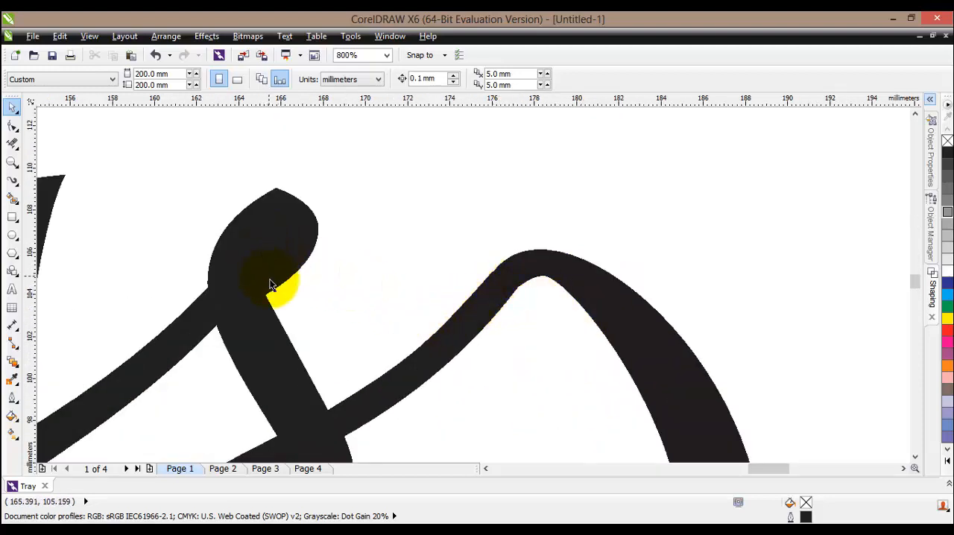
{"action": "left_click", "coordinate": [386, 55]}
{"action": "left_click", "coordinate": [377, 79]}
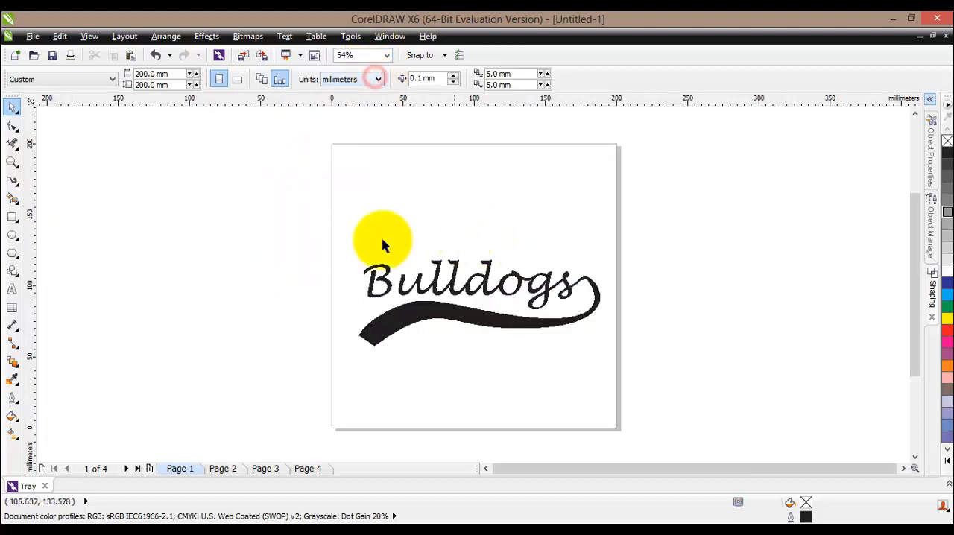
{"action": "left_click", "coordinate": [374, 278]}
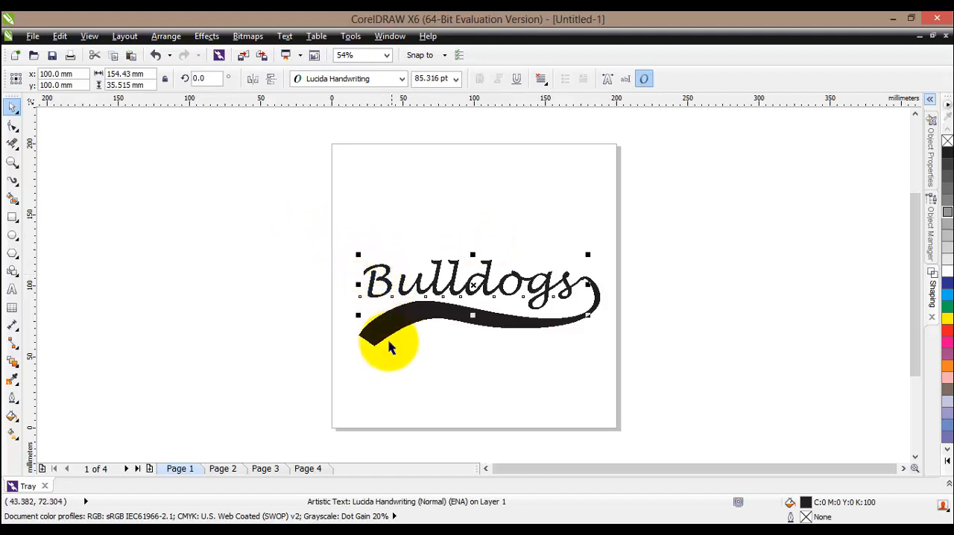
{"action": "left_click", "coordinate": [376, 340], "text": "shift"}
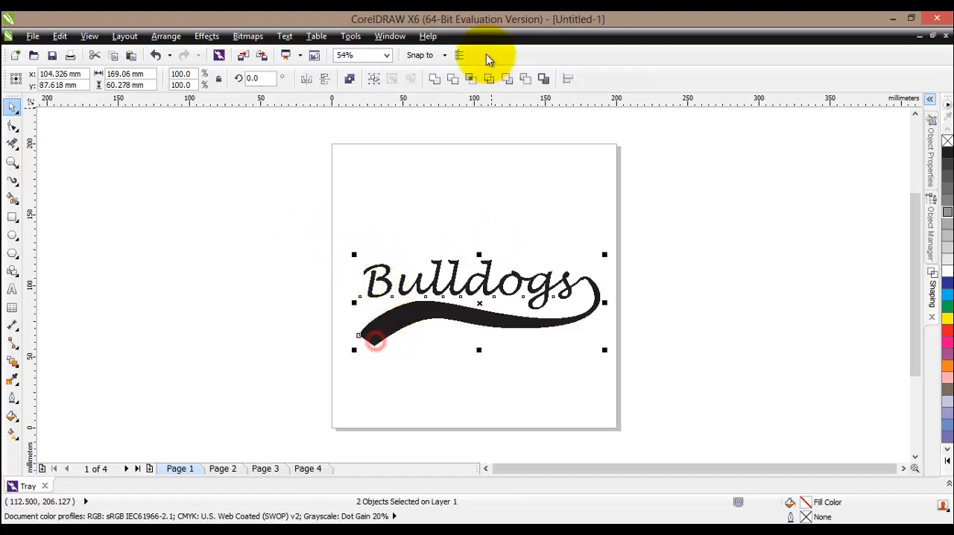
{"action": "left_click", "coordinate": [435, 80]}
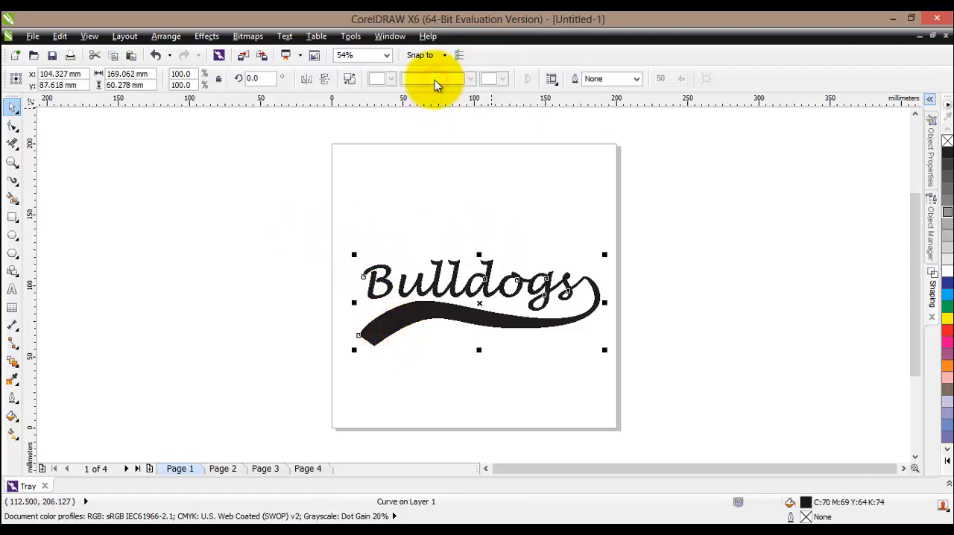
- Inspect the welded logo's outline in Wireframe view and return to Normal view
{"action": "scroll", "coordinate": [467, 216], "scroll_direction": "up", "scroll_amount": 2}
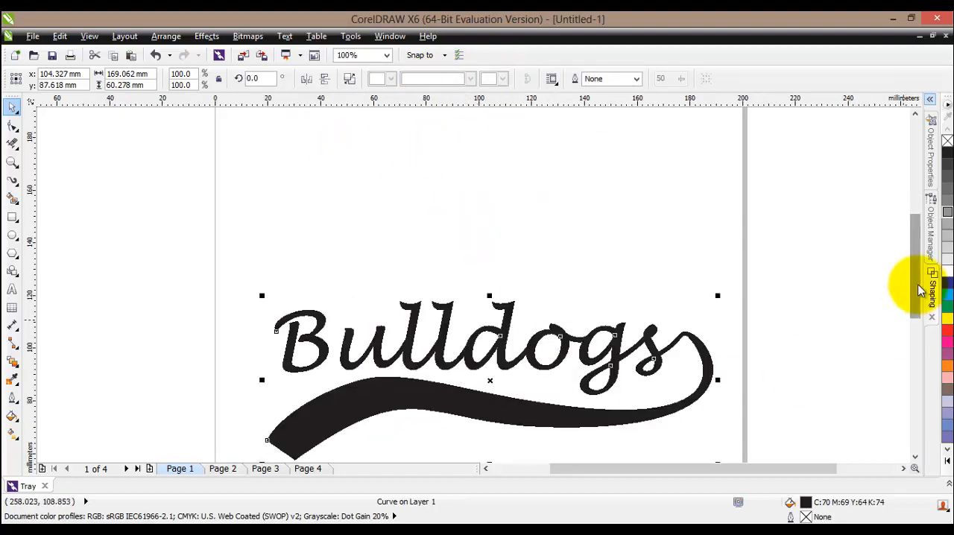
{"action": "left_click_drag", "start_coordinate": [916, 280], "coordinate": [920, 285]}
{"action": "left_click", "coordinate": [90, 36]}
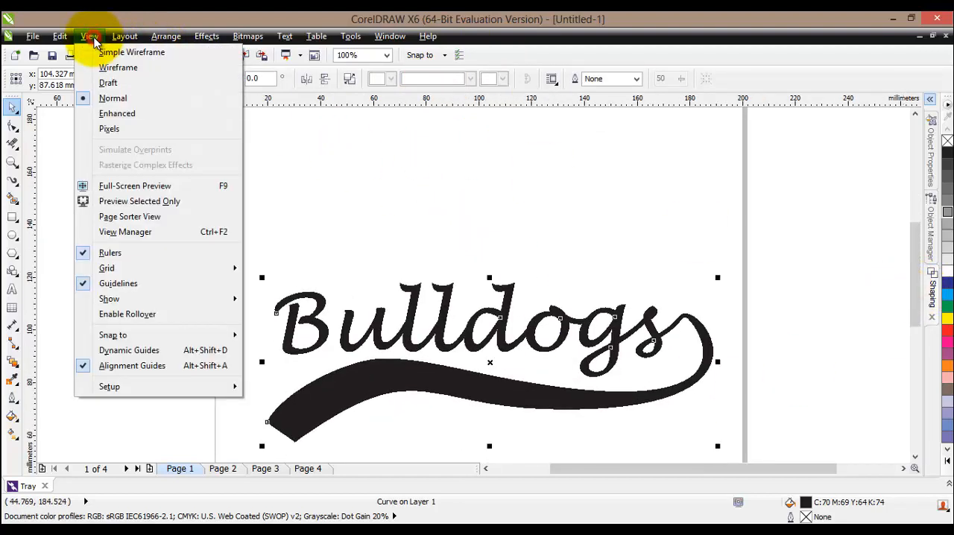
{"action": "left_click", "coordinate": [108, 66]}
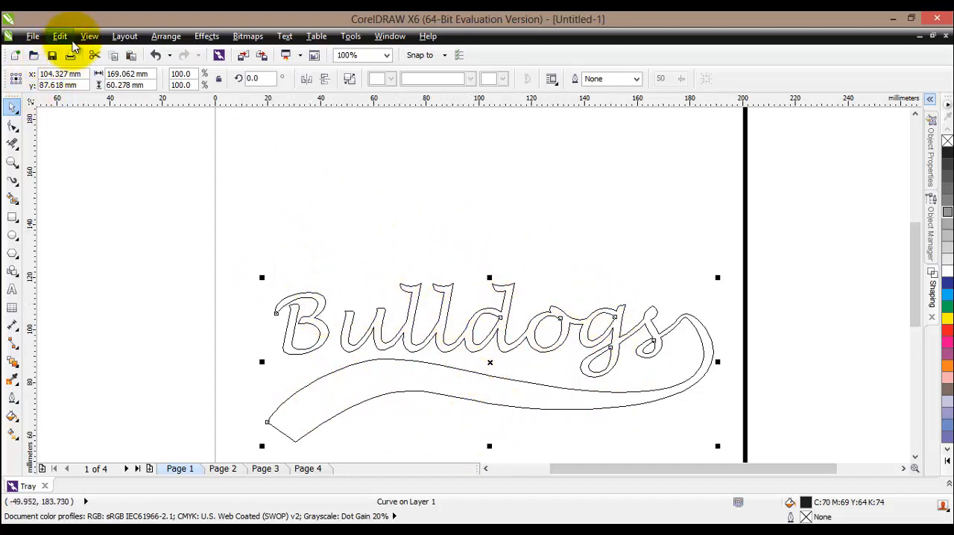
{"action": "left_click", "coordinate": [88, 36]}
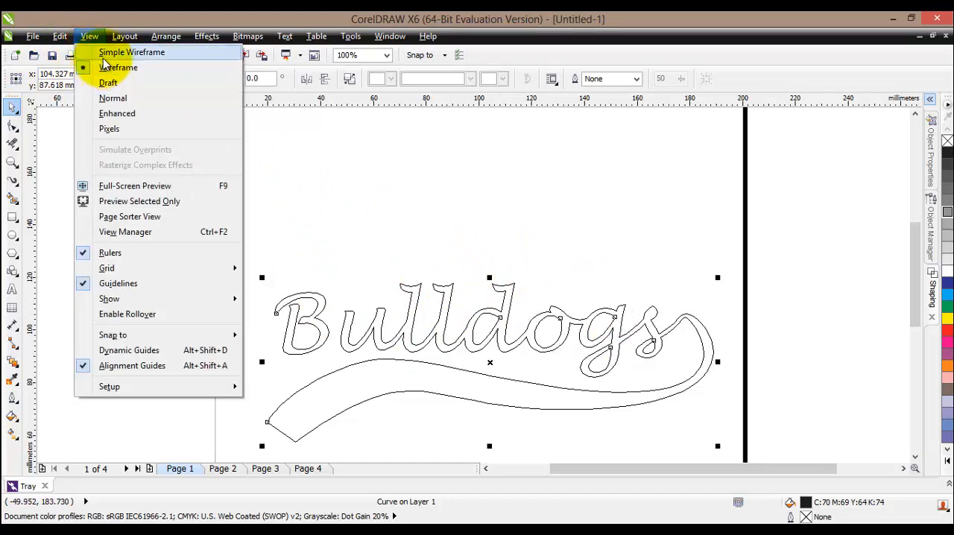
{"action": "left_click", "coordinate": [116, 99]}
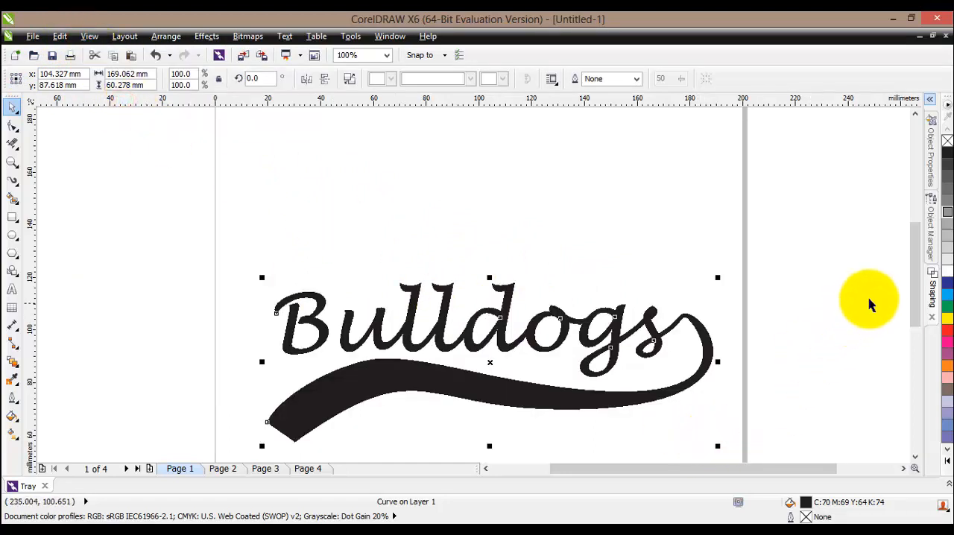
{"action": "left_click_drag", "start_coordinate": [919, 273], "coordinate": [917, 289]}
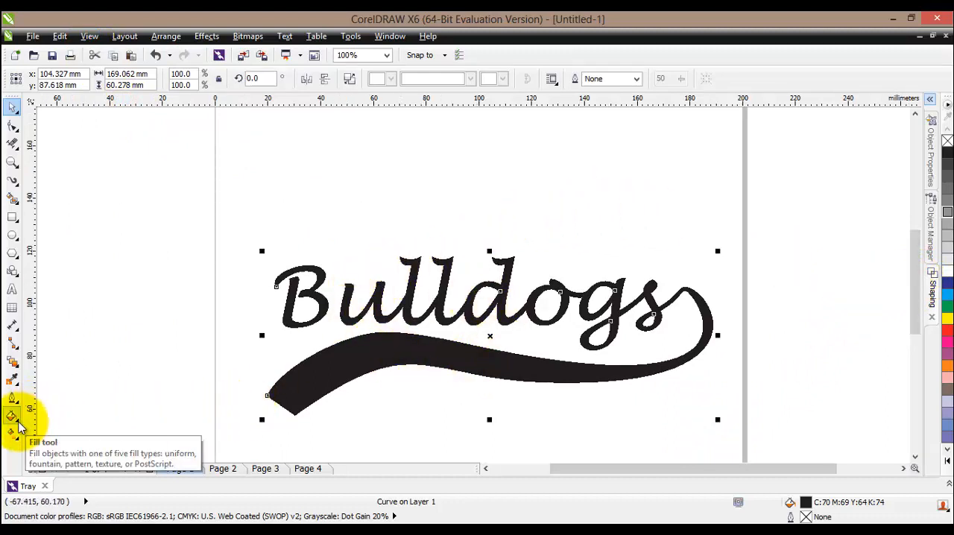
- Apply a radial two-color fountain fill from light blue to red to the welded logo
{"action": "left_click", "coordinate": [20, 425]}
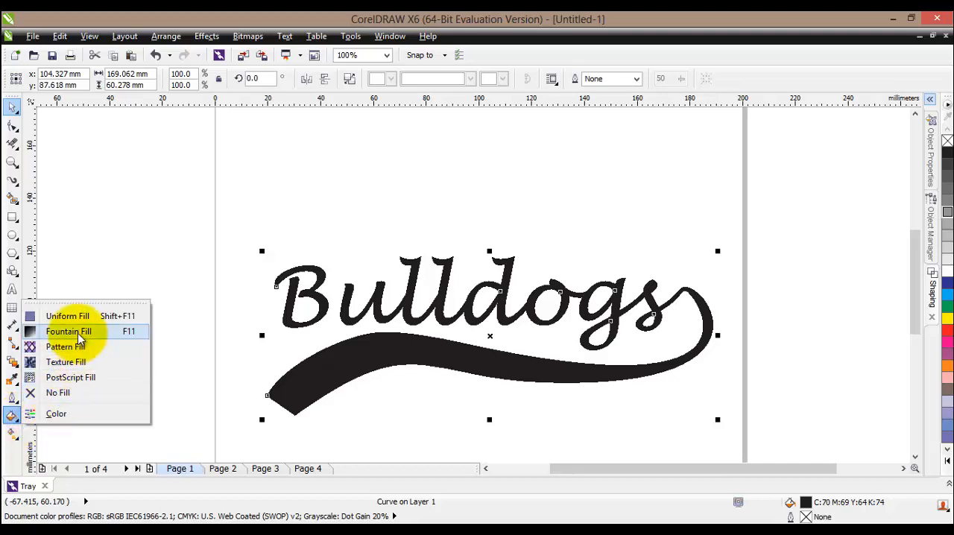
{"action": "left_click", "coordinate": [79, 336]}
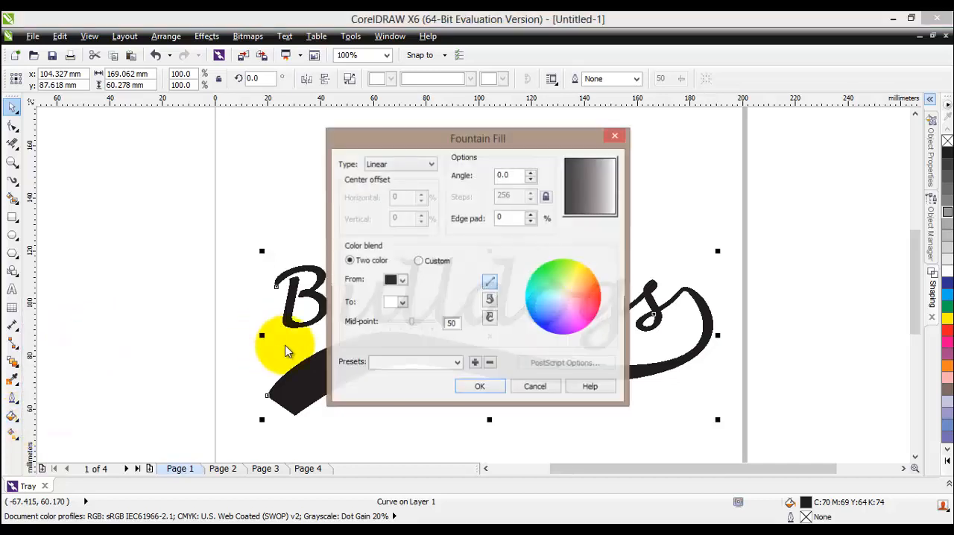
{"action": "left_click", "coordinate": [401, 281]}
{"action": "left_click", "coordinate": [390, 314]}
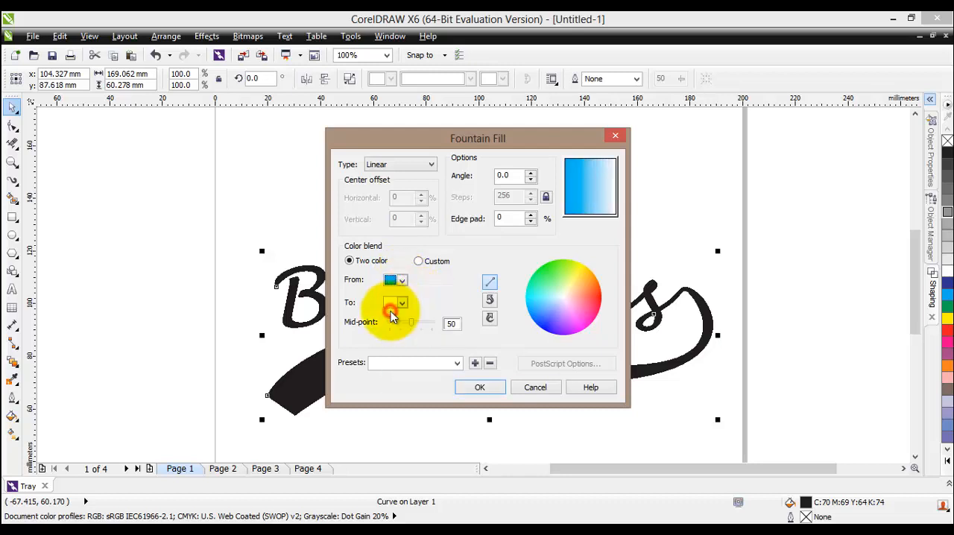
{"action": "left_click", "coordinate": [402, 303]}
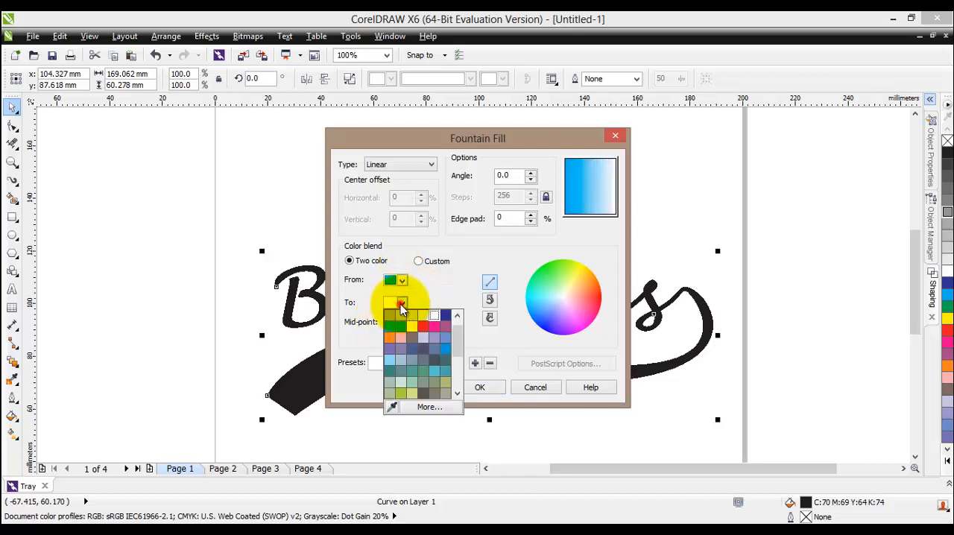
{"action": "left_click", "coordinate": [425, 328]}
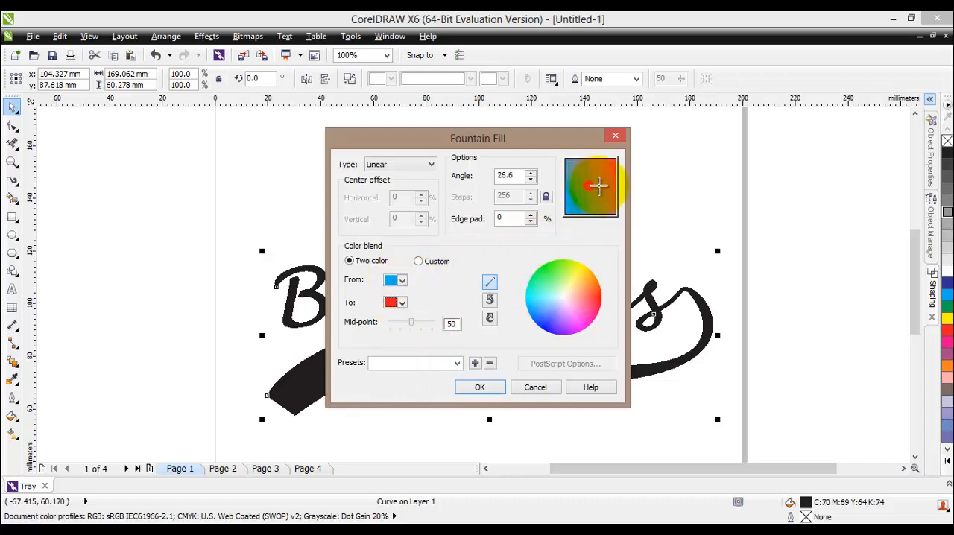
{"action": "left_click", "coordinate": [598, 186]}
{"action": "left_click", "coordinate": [427, 164]}
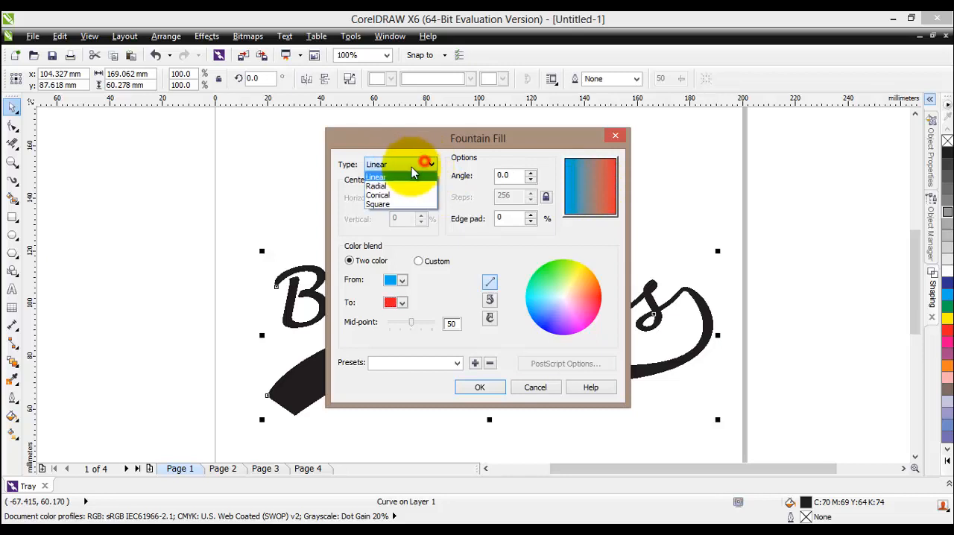
{"action": "left_click", "coordinate": [395, 187]}
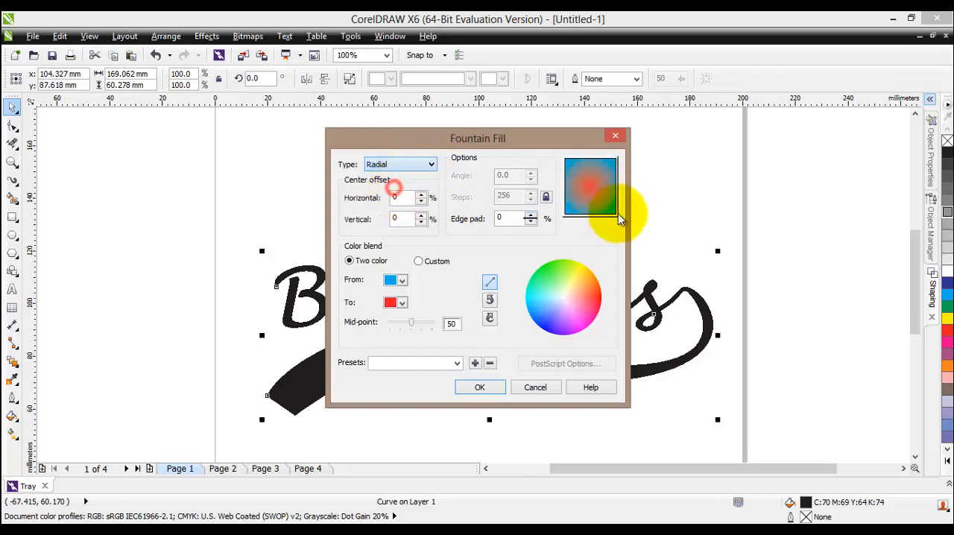
{"action": "left_click", "coordinate": [483, 387]}
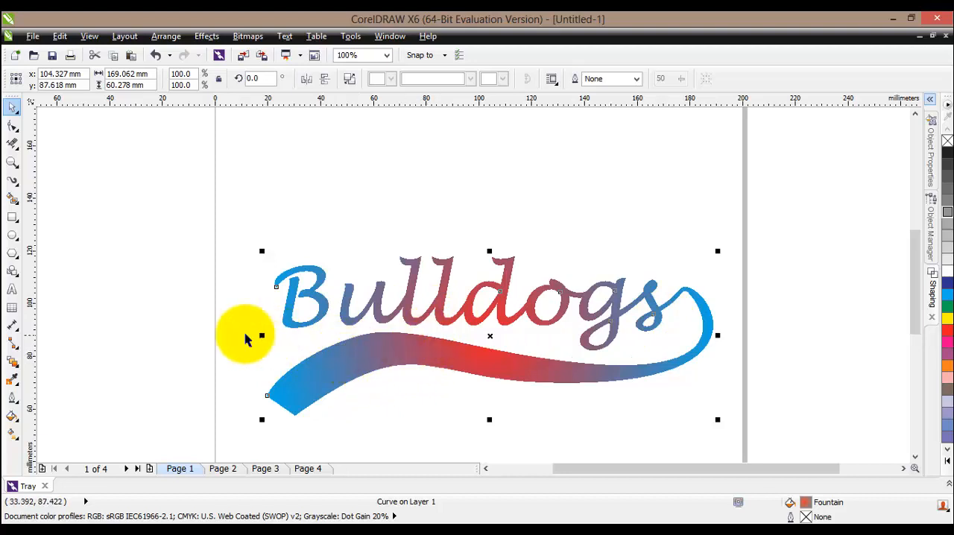
- Add the artistic text "NEW YORK" in 24 pt Arial above the Bulldogs logo
{"action": "left_click", "coordinate": [13, 290]}
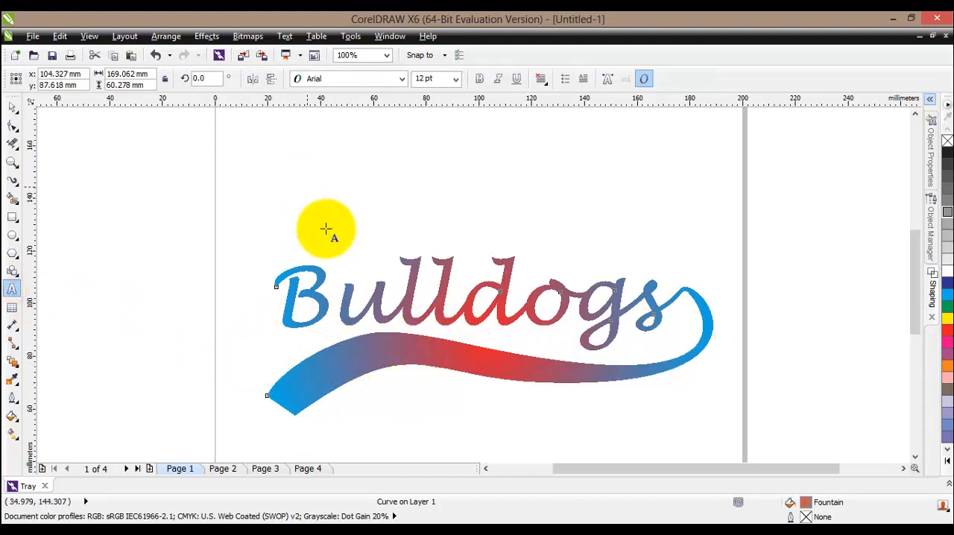
{"action": "left_click", "coordinate": [315, 183]}
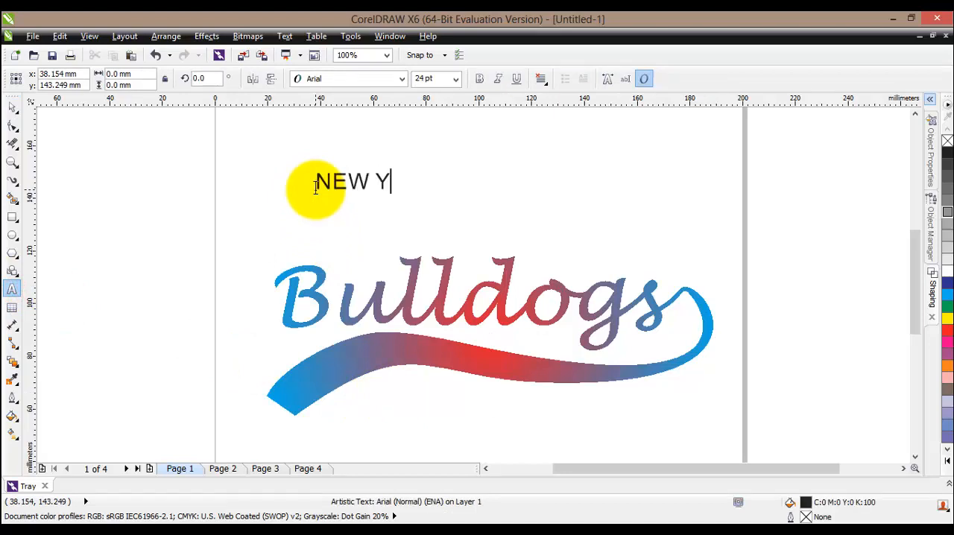
{"action": "left_click", "coordinate": [489, 198]}
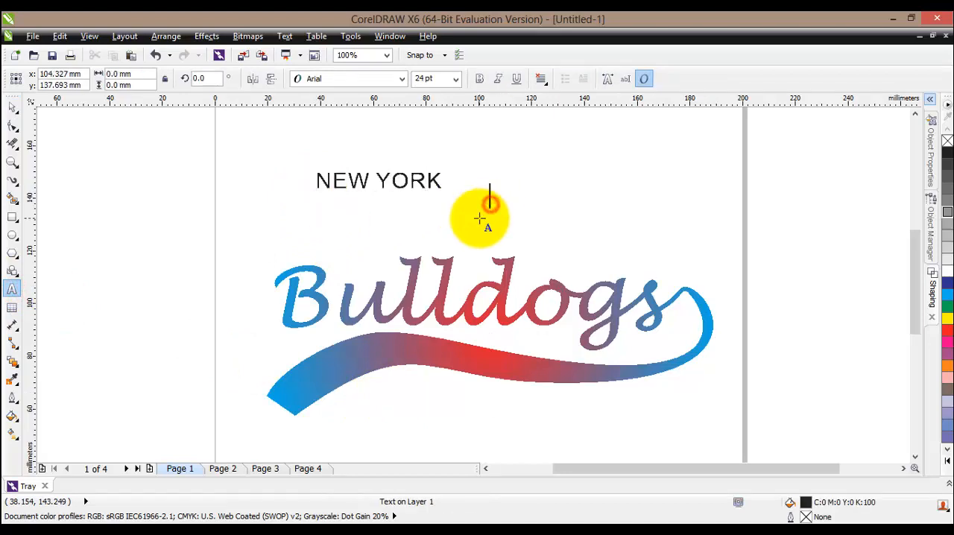
- Move the "NEW YORK" text onto the thick part of the tail and fill it with white
{"action": "left_click", "coordinate": [12, 107]}
{"action": "left_click", "coordinate": [380, 183]}
{"action": "left_click_drag", "start_coordinate": [380, 182], "coordinate": [395, 358]}
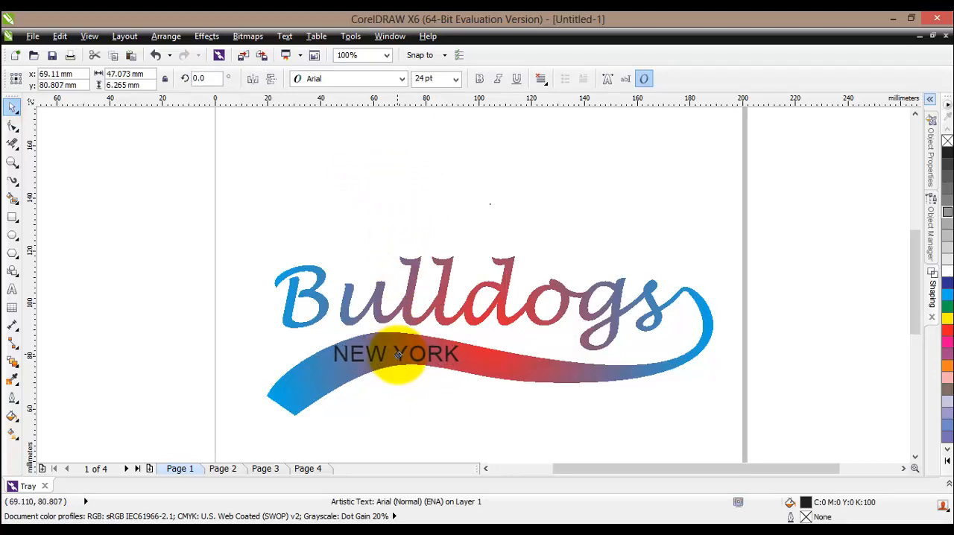
{"action": "left_click_drag", "start_coordinate": [397, 355], "coordinate": [397, 356]}
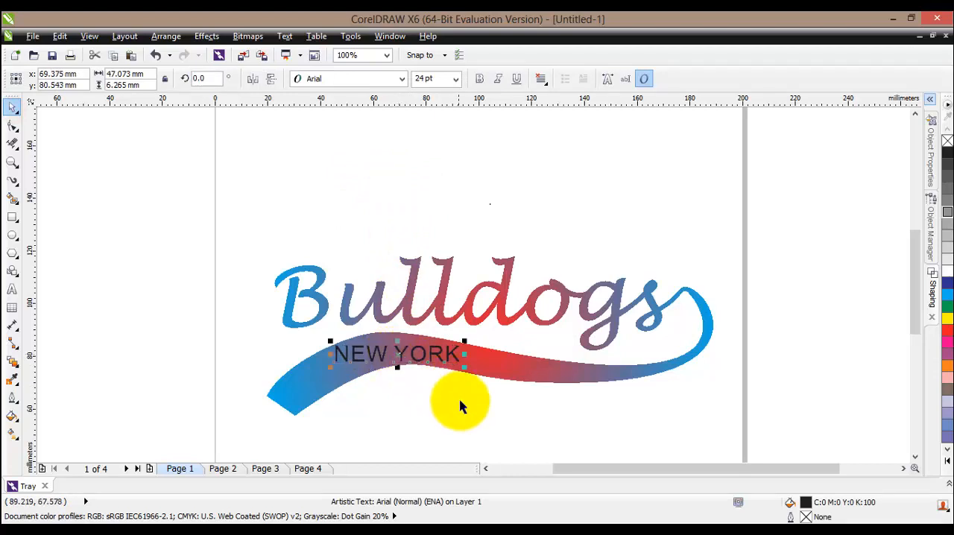
{"action": "left_click", "coordinate": [948, 274]}
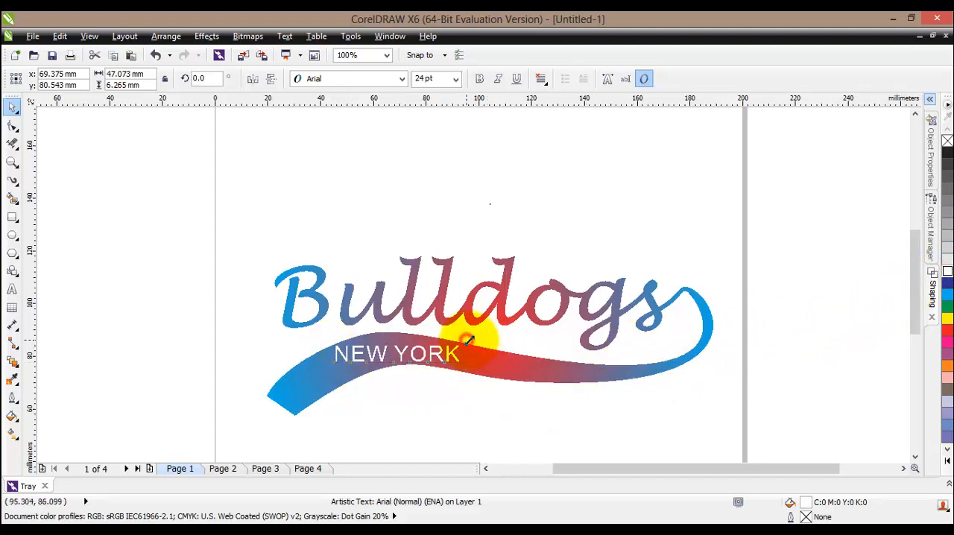
- Enlarge the "NEW YORK" text to about 26 pt and adjust its position on the tail
{"action": "left_click_drag", "start_coordinate": [467, 339], "coordinate": [478, 342]}
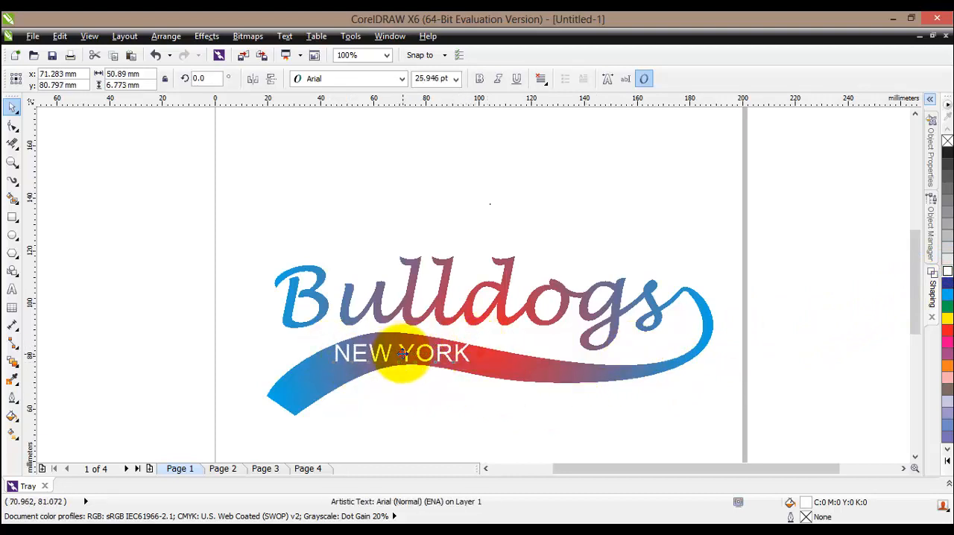
{"action": "left_click_drag", "start_coordinate": [401, 354], "coordinate": [401, 359]}
{"action": "key", "text": "ctrl+z"}
{"action": "left_click", "coordinate": [411, 389]}
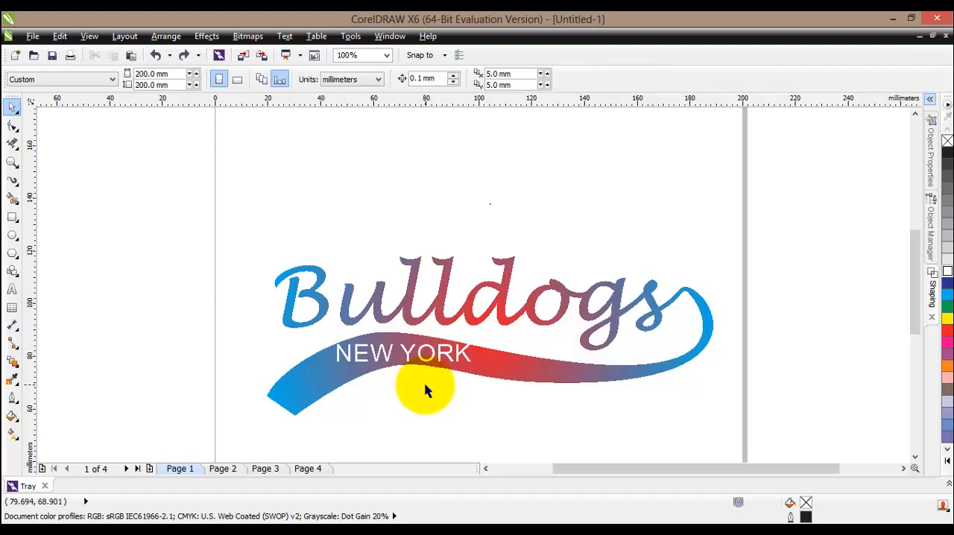
- Change the font of the "NEW YORK" text to Lucida Handwriting
{"action": "left_click", "coordinate": [404, 358]}
{"action": "left_click", "coordinate": [422, 349]}
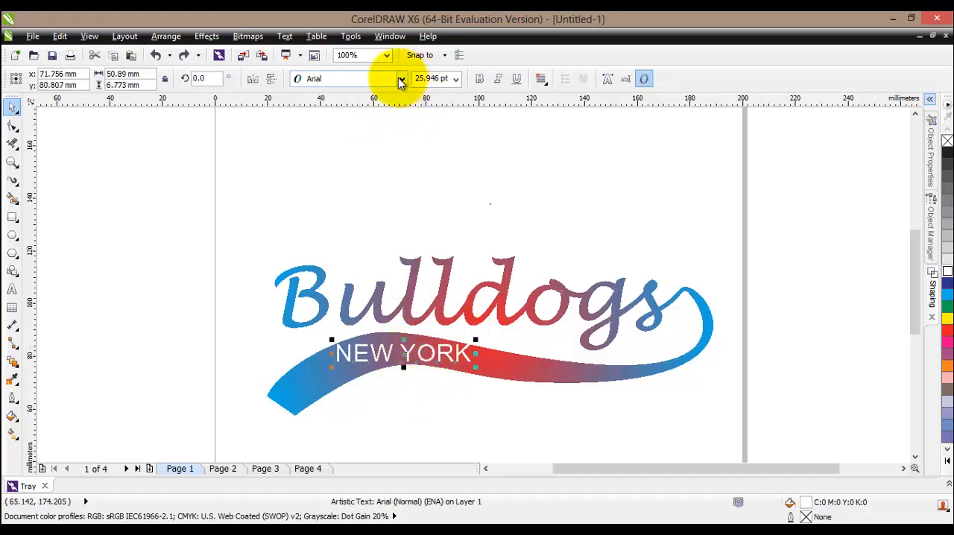
{"action": "left_click", "coordinate": [400, 82]}
{"action": "left_click", "coordinate": [384, 104]}
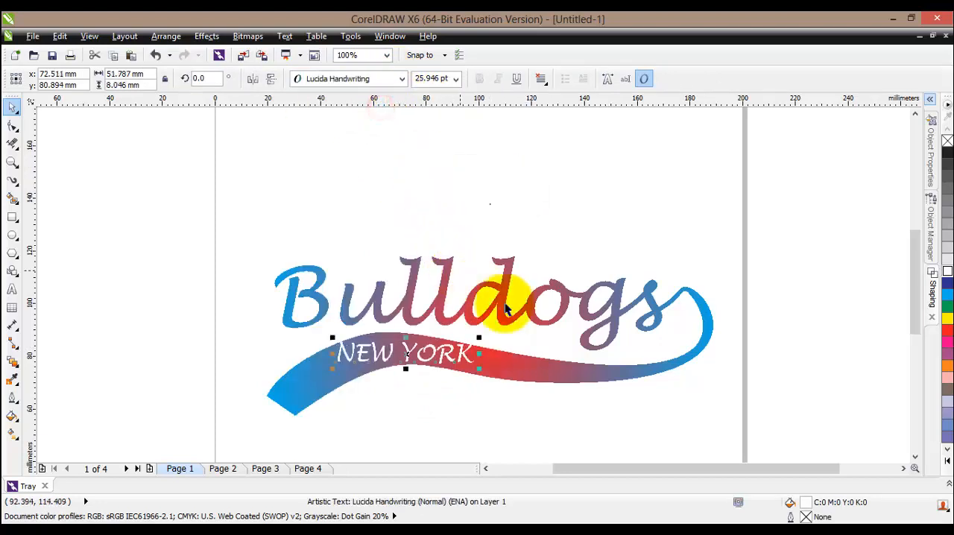
- Shift the "NEW YORK" text slightly toward the thick end of the tail
{"action": "left_click", "coordinate": [459, 386]}
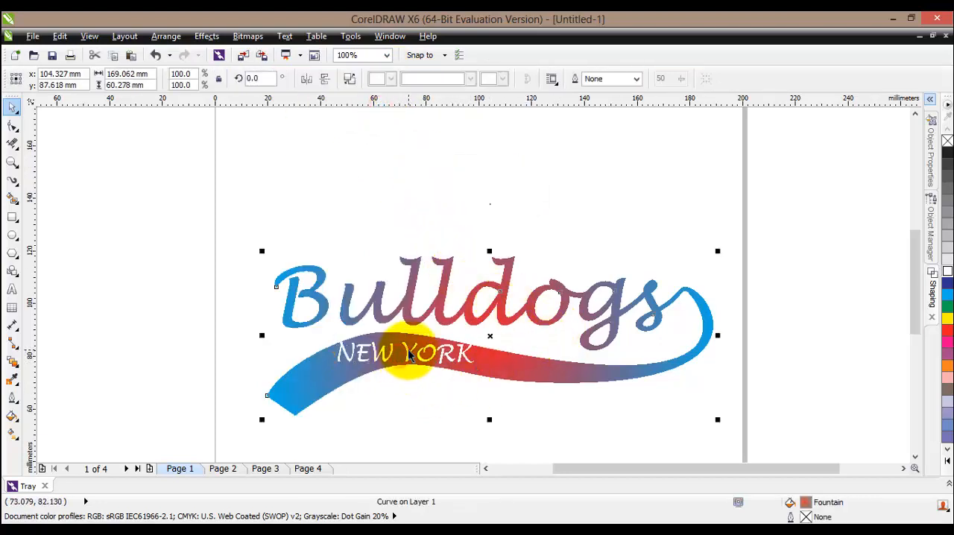
{"action": "left_click", "coordinate": [409, 355]}
{"action": "left_click_drag", "start_coordinate": [405, 351], "coordinate": [400, 355]}
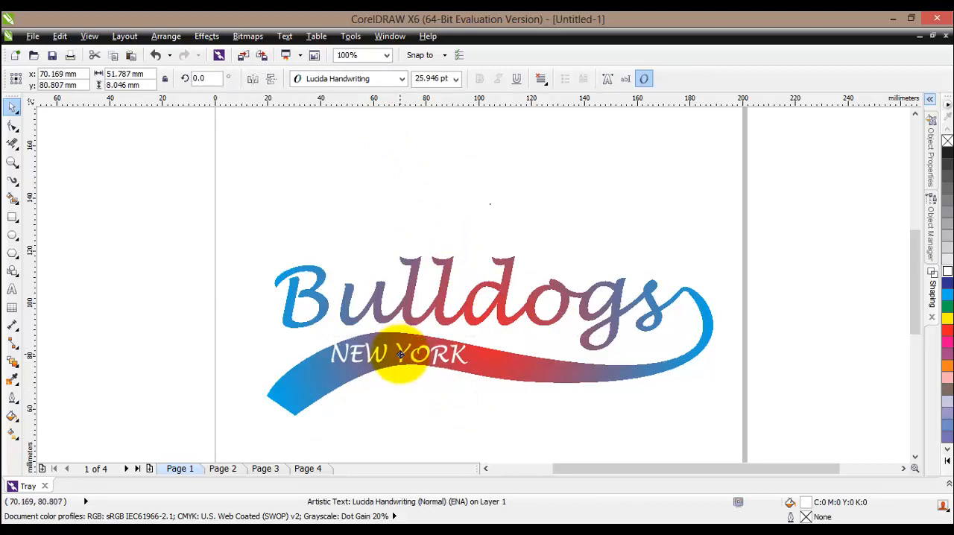
{"action": "key", "text": "ctrl+z"}
{"action": "left_click", "coordinate": [470, 253]}
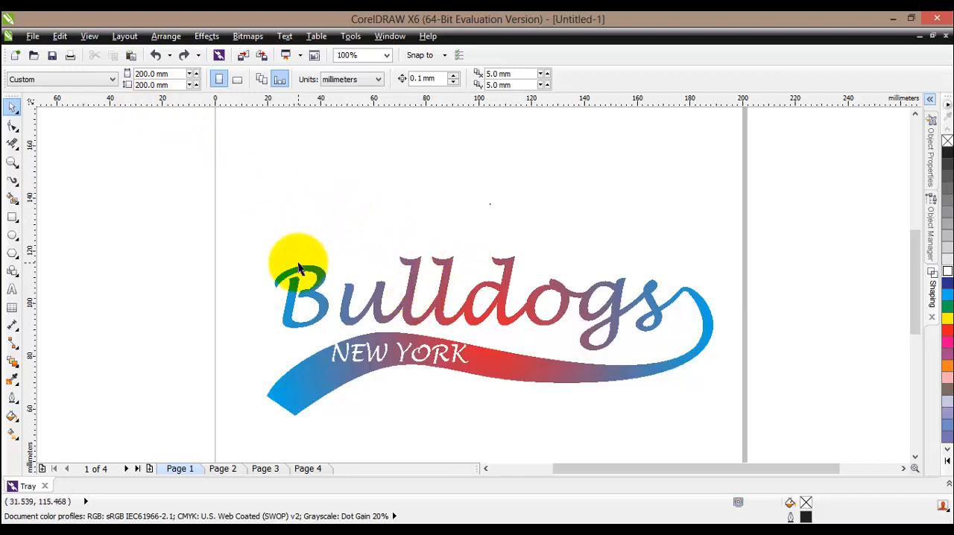
{"action": "left_click", "coordinate": [33, 36]}
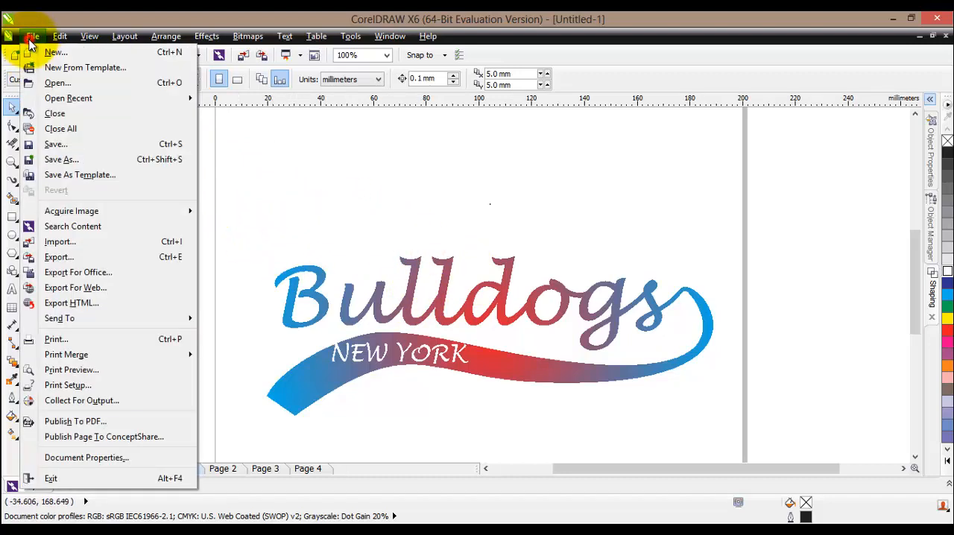
{"action": "left_click", "coordinate": [317, 208]}
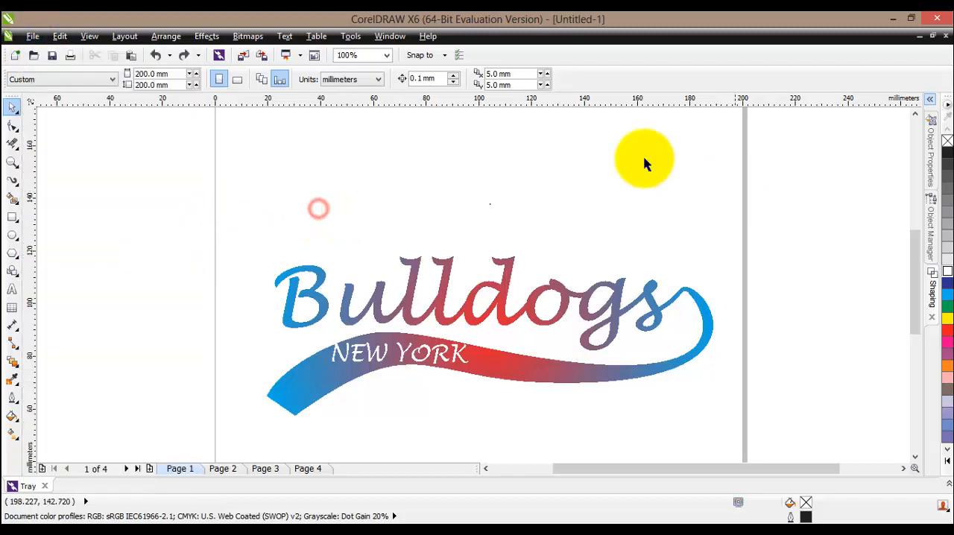
{"action": "right_click", "coordinate": [150, 234]}
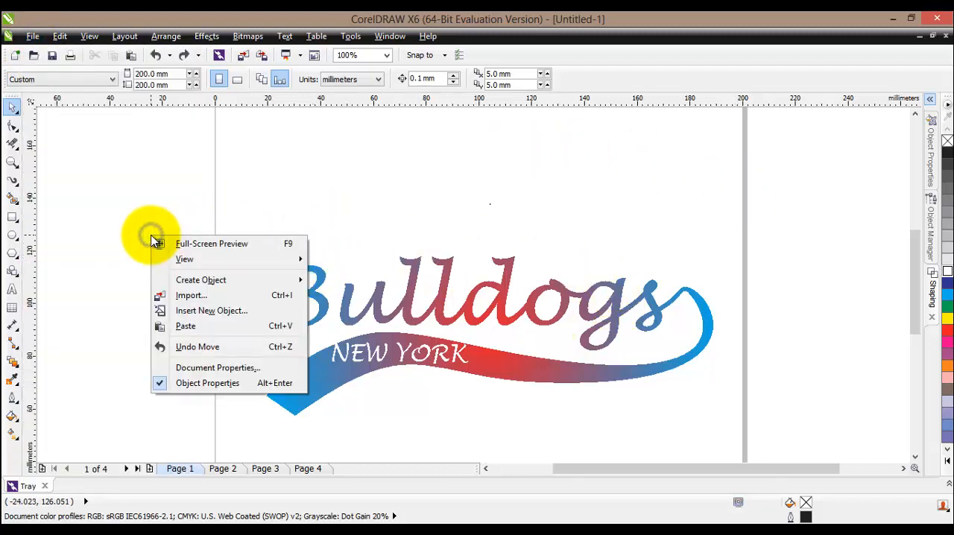
{"action": "mouse_move", "coordinate": [184, 258]}
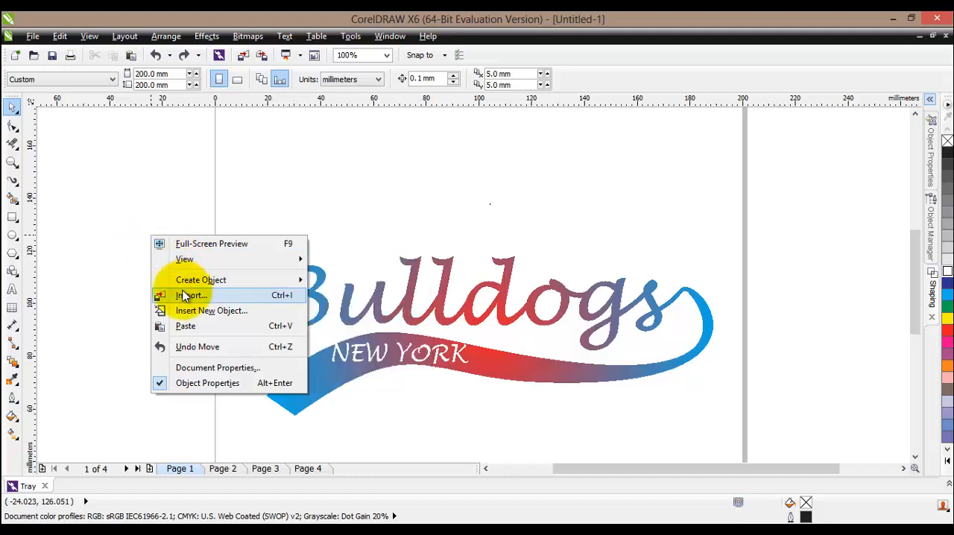
{"action": "left_click", "coordinate": [139, 195]}
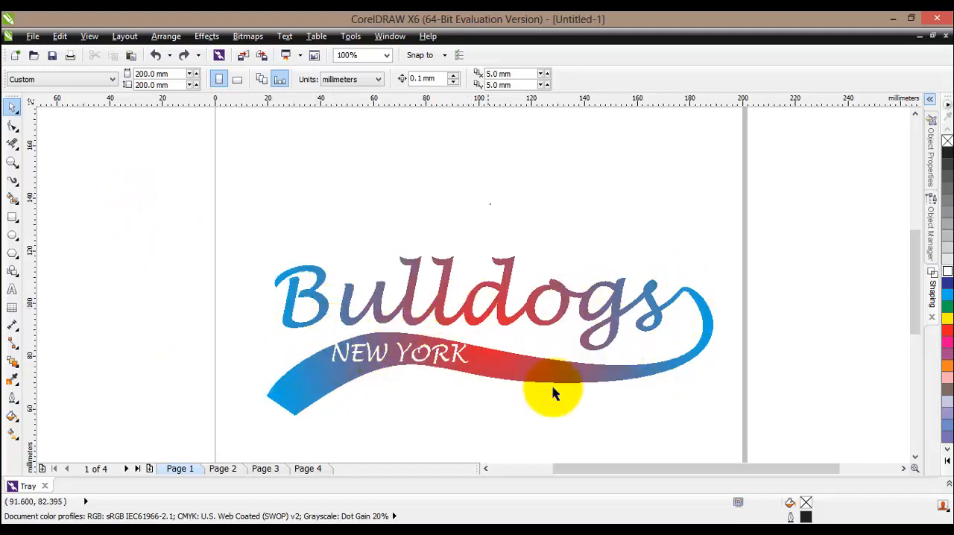
{"action": "scroll", "coordinate": [704, 302], "scroll_direction": "up", "scroll_amount": 4}
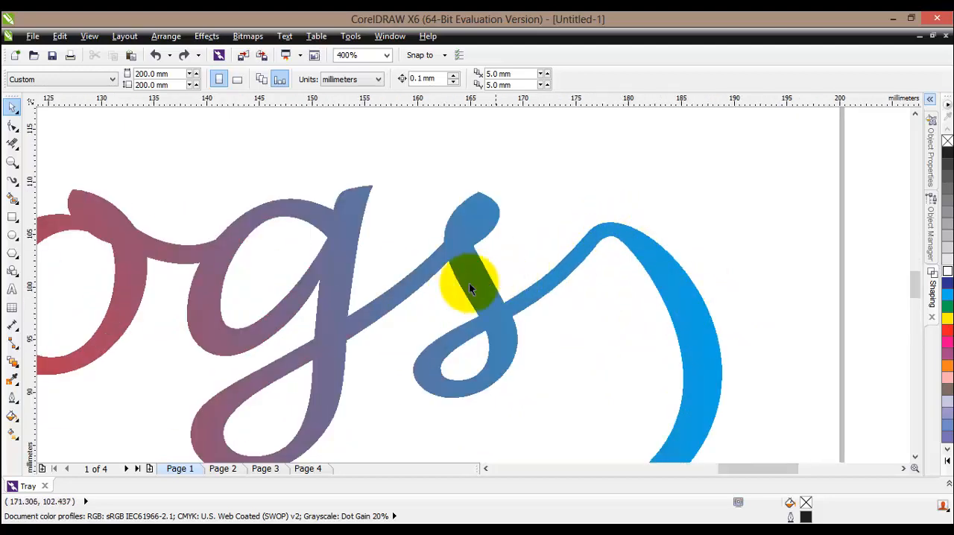
{"action": "scroll", "coordinate": [462, 283], "scroll_direction": "down", "scroll_amount": 4}
{"action": "left_click_drag", "start_coordinate": [653, 468], "coordinate": [633, 469]}
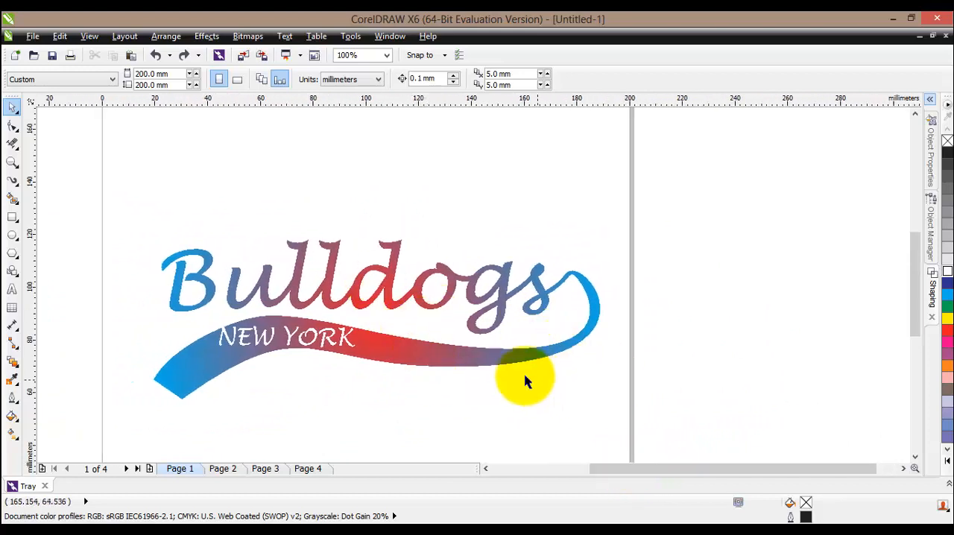
{"action": "right_click", "coordinate": [456, 354]}
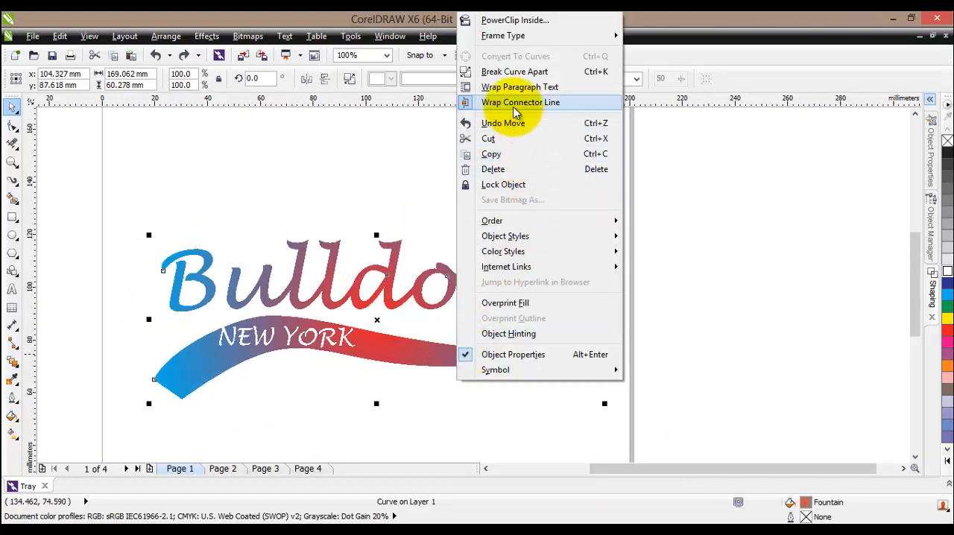
{"action": "left_click", "coordinate": [402, 168]}
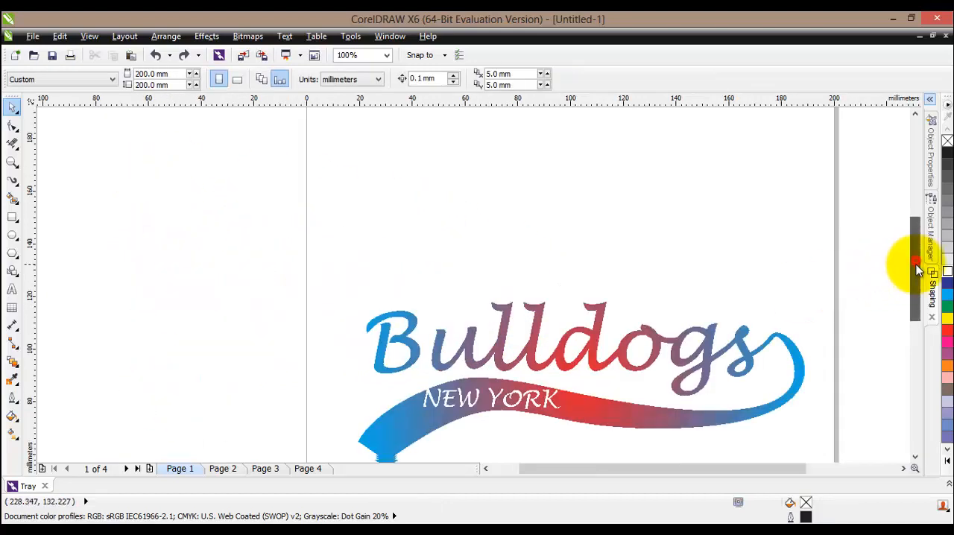
{"action": "scroll", "coordinate": [918, 270], "scroll_direction": "down", "scroll_amount": 2}
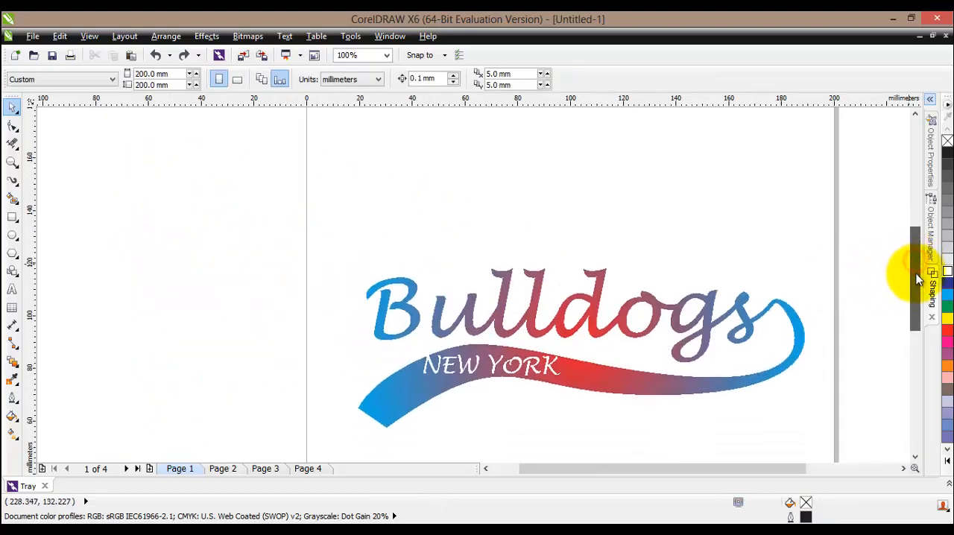
{"action": "left_click", "coordinate": [386, 57]}
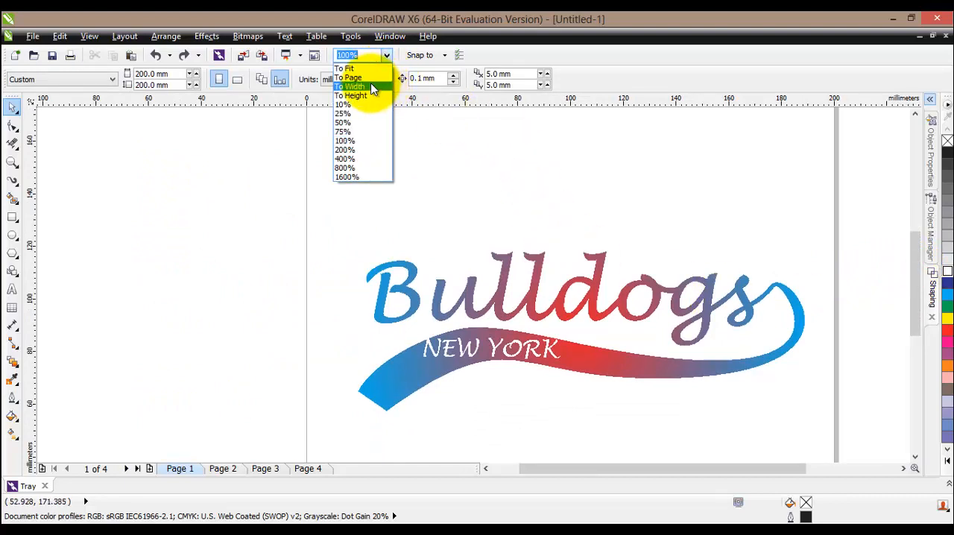
{"action": "left_click", "coordinate": [373, 88]}
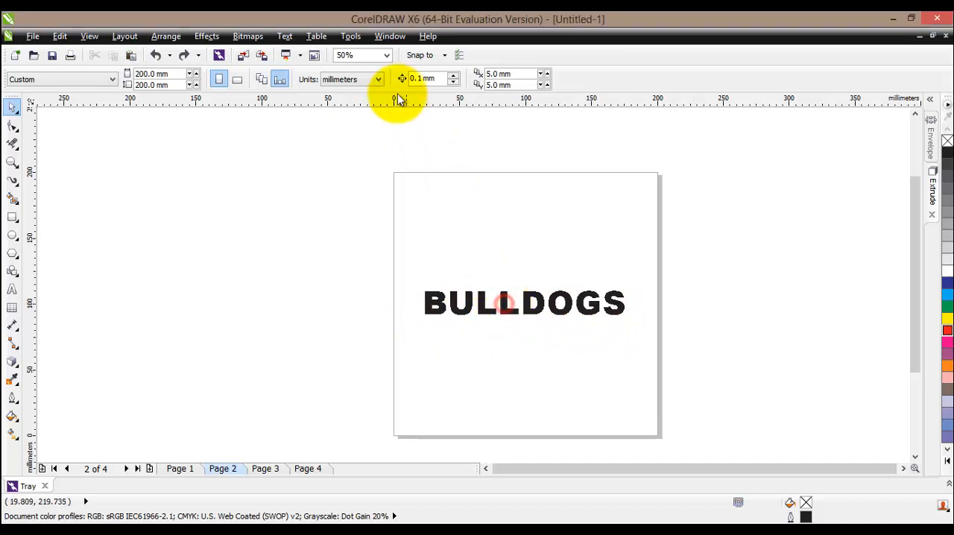
- Fill the "BULLDOGS" text on Page 2 with cyan (C:100 M:0 Y:0 K:0)
{"action": "left_click", "coordinate": [506, 301]}
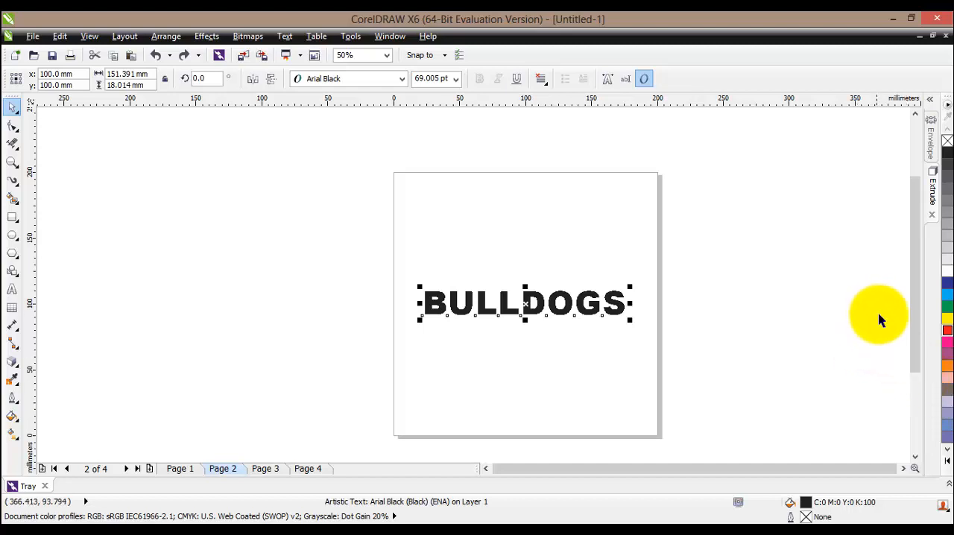
{"action": "left_click", "coordinate": [946, 294]}
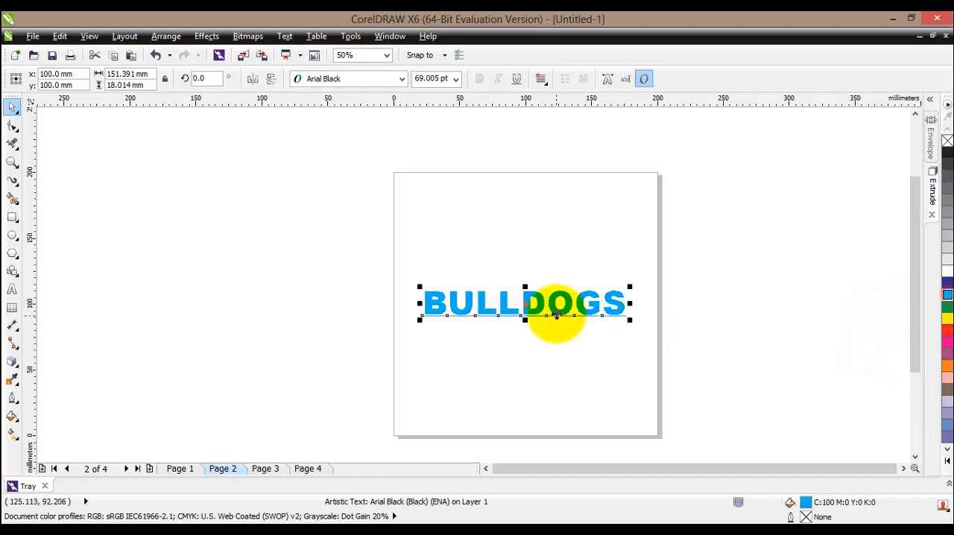
{"action": "scroll", "coordinate": [552, 313], "scroll_direction": "up", "scroll_amount": 2}
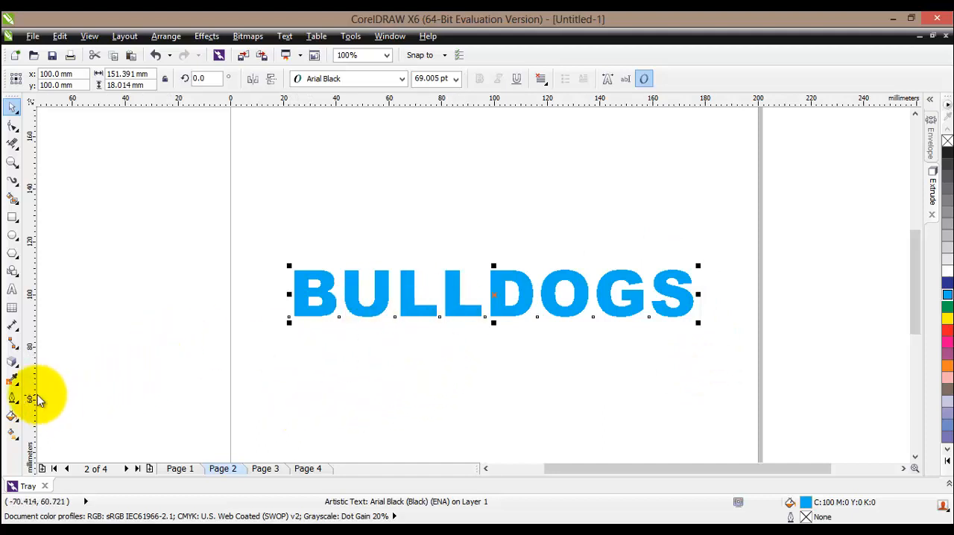
- Apply a Straight Line envelope to the "BULLDOGS" text, stretching both corners at the "S" outward so the letters grow taller toward the end
{"action": "left_click", "coordinate": [14, 367]}
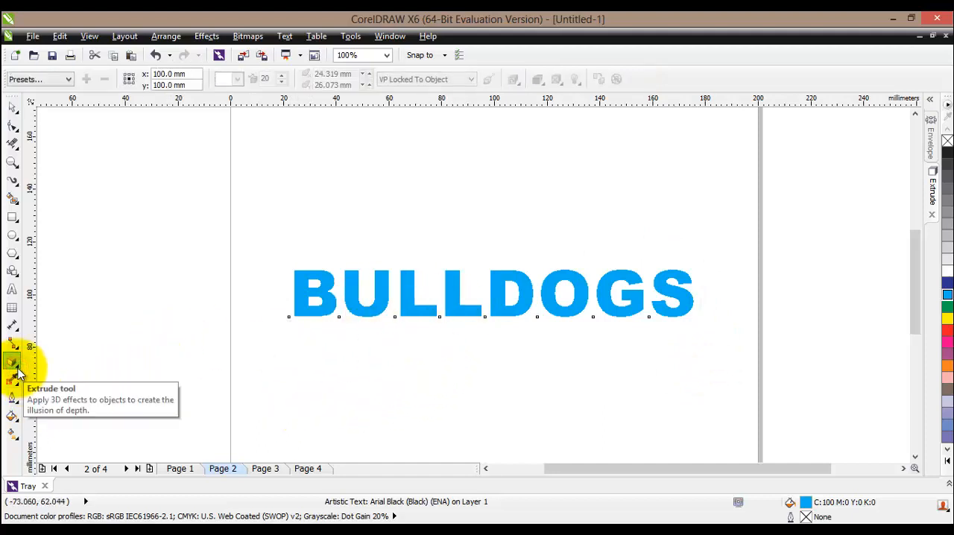
{"action": "left_click", "coordinate": [16, 370]}
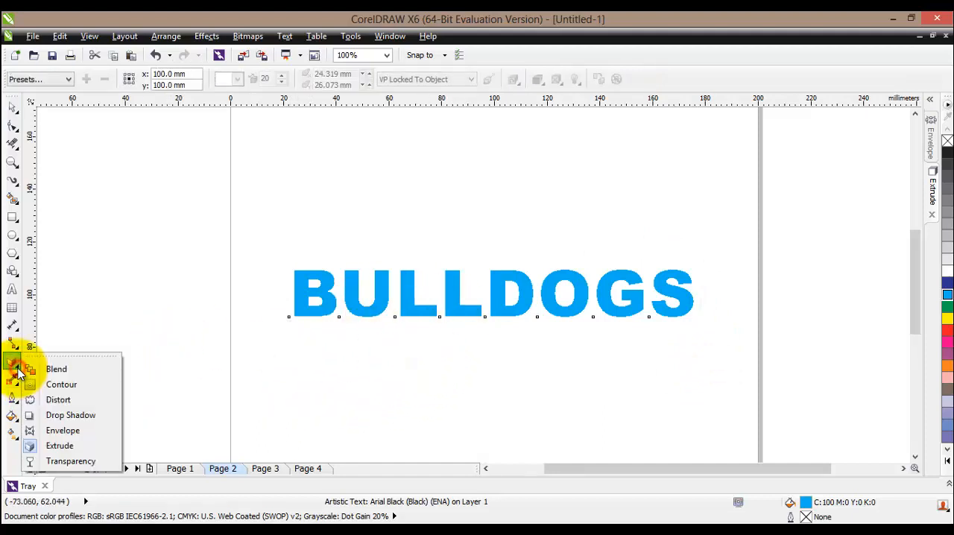
{"action": "left_click", "coordinate": [57, 430]}
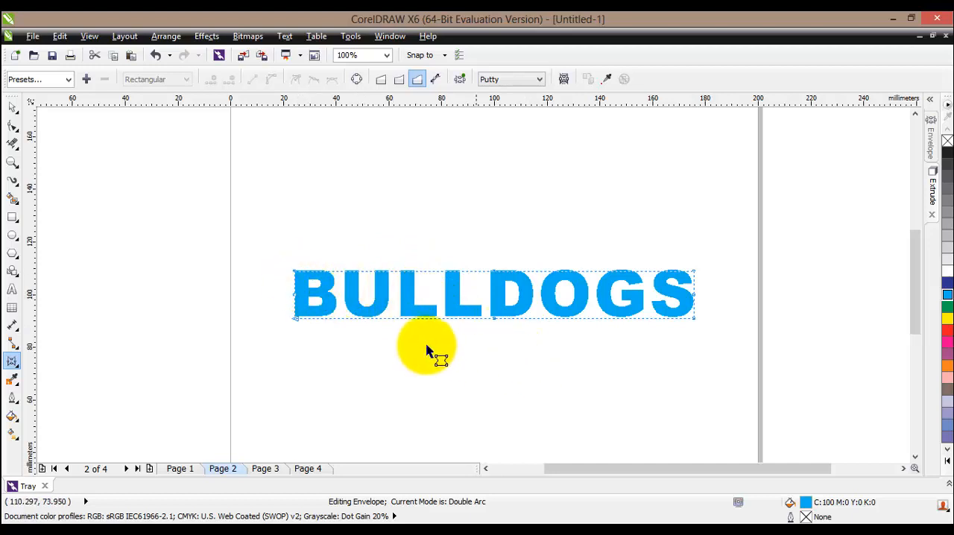
{"action": "left_click", "coordinate": [930, 128]}
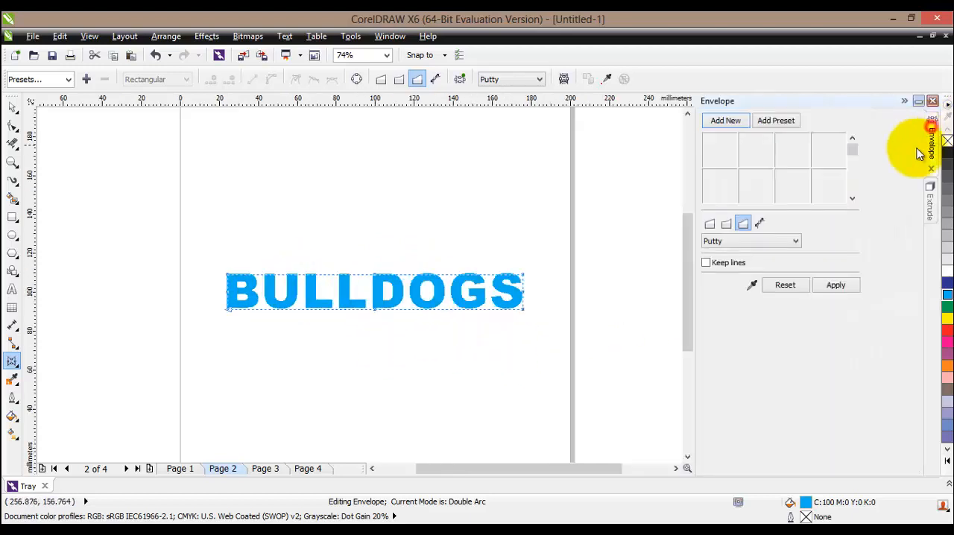
{"action": "left_click", "coordinate": [712, 224]}
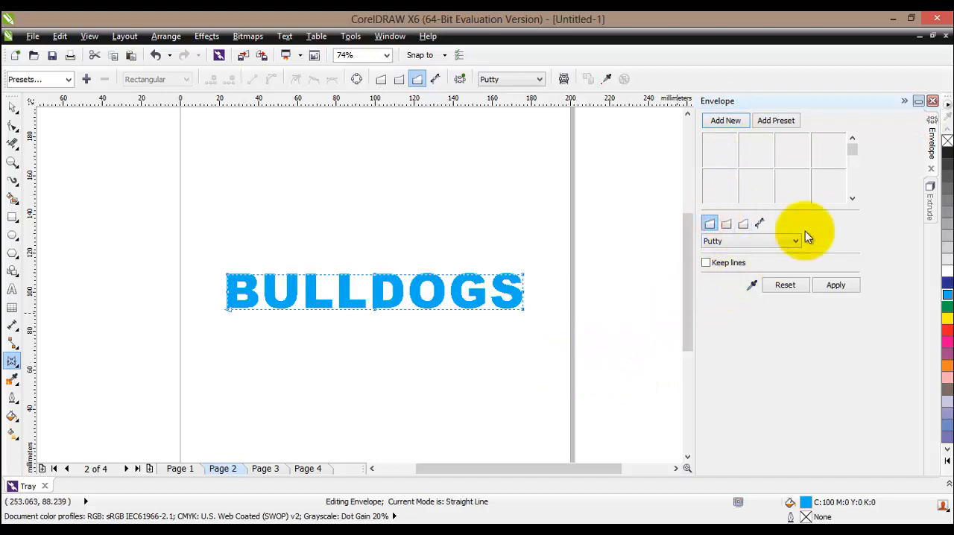
{"action": "left_click_drag", "start_coordinate": [522, 276], "coordinate": [522, 221]}
{"action": "left_click_drag", "start_coordinate": [524, 308], "coordinate": [522, 358]}
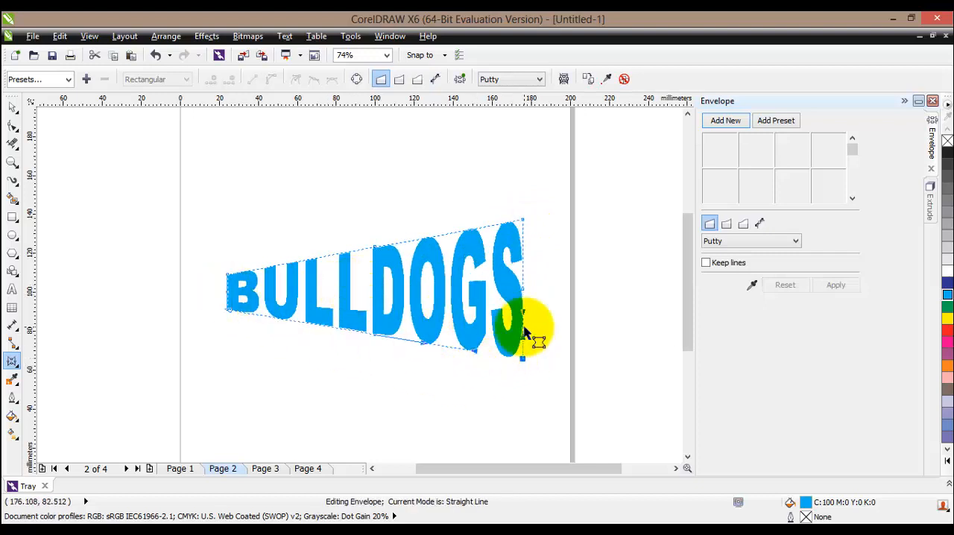
{"action": "left_click", "coordinate": [903, 102]}
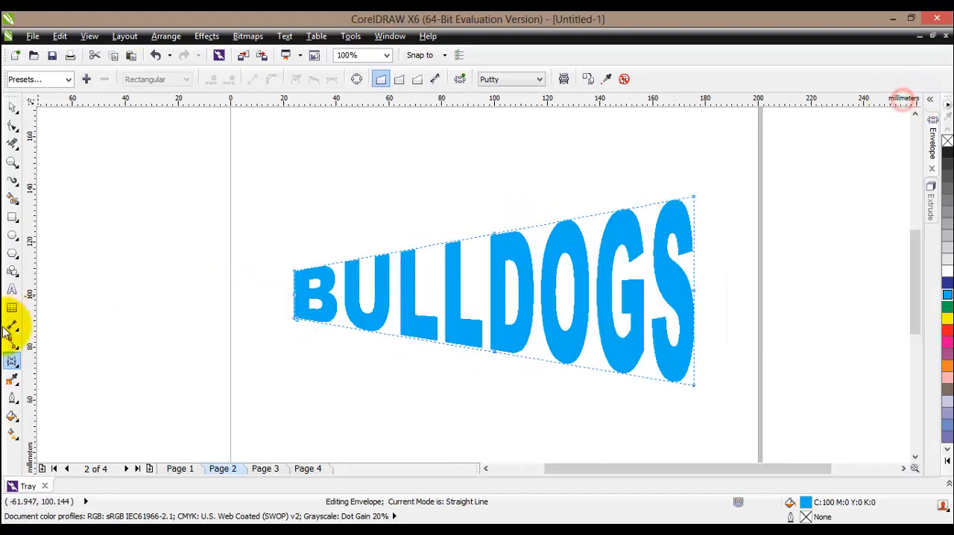
- Try to extrude the "BULLDOGS" text diagonally down toward the start of the word, and undo the extrusion
{"action": "left_click", "coordinate": [20, 368]}
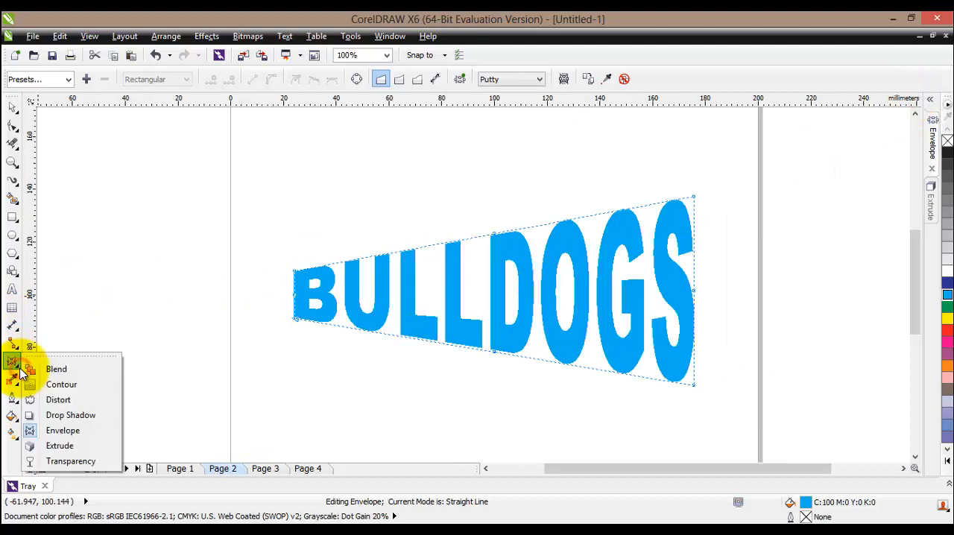
{"action": "left_click", "coordinate": [105, 450]}
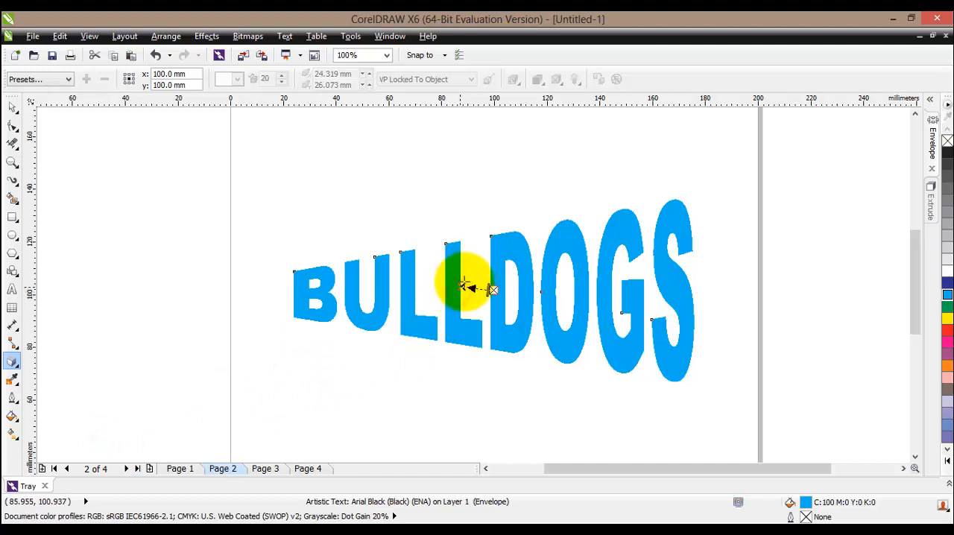
{"action": "left_click_drag", "start_coordinate": [463, 284], "coordinate": [307, 427]}
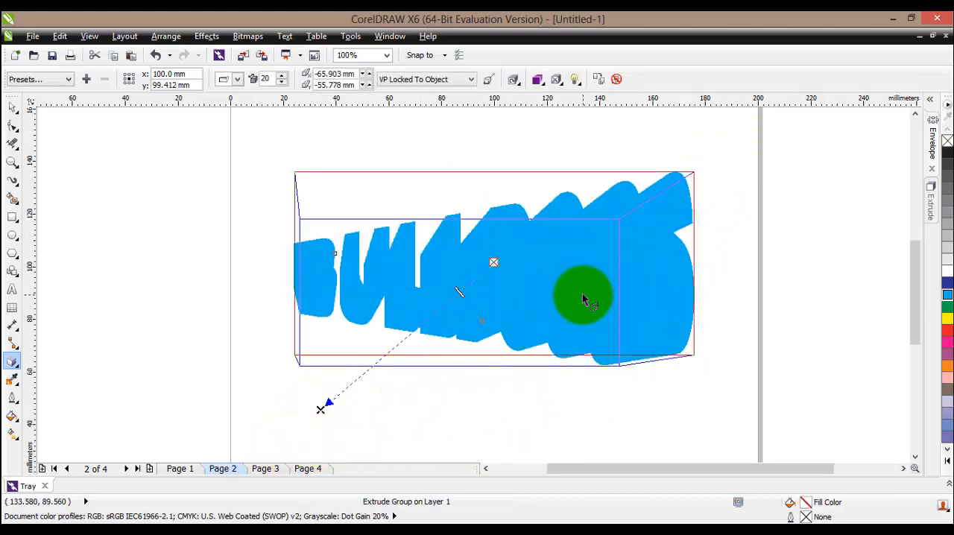
{"action": "left_click", "coordinate": [155, 55]}
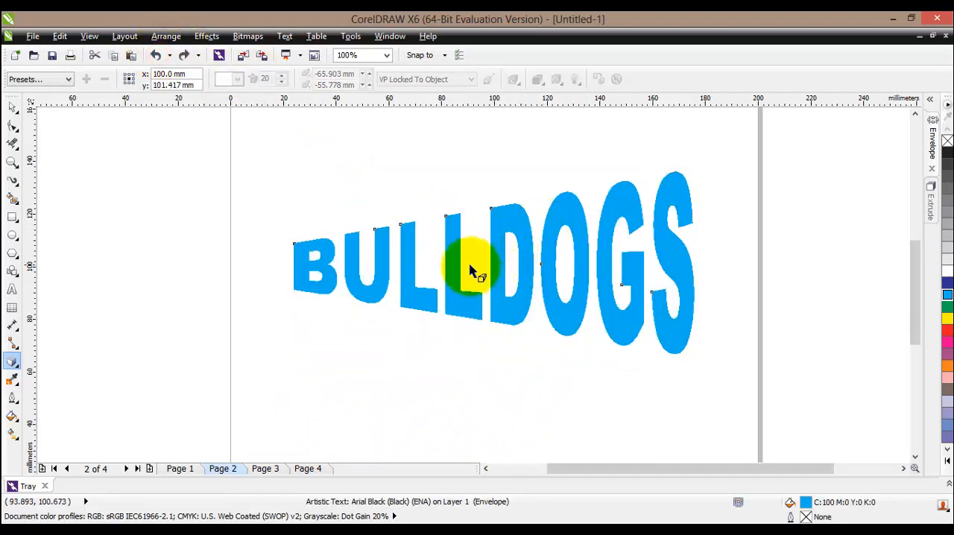
- Extrude the "BULLDOGS" text diagonally upward past the "S", with the vanishing point at about 100 mm horizontally and 52 mm vertically
{"action": "left_click", "coordinate": [17, 372]}
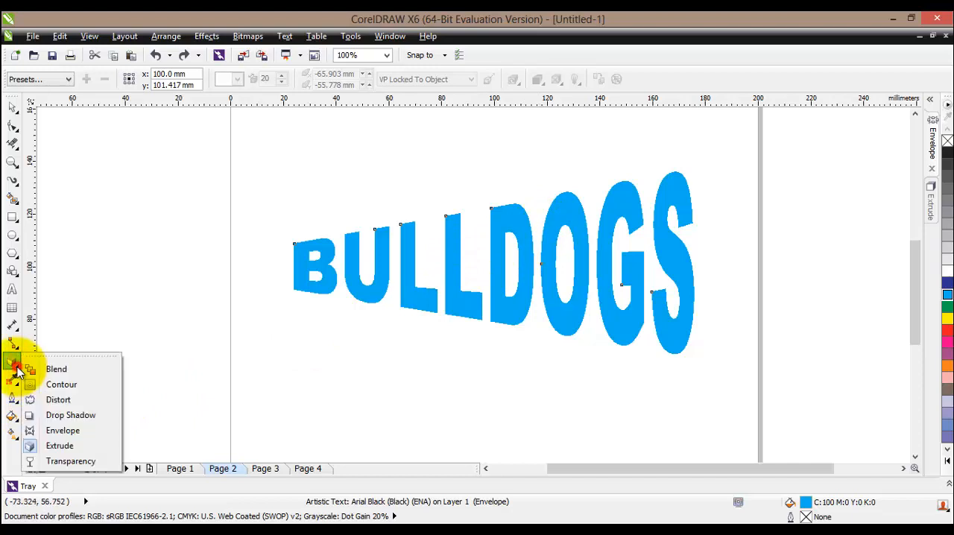
{"action": "left_click", "coordinate": [41, 440]}
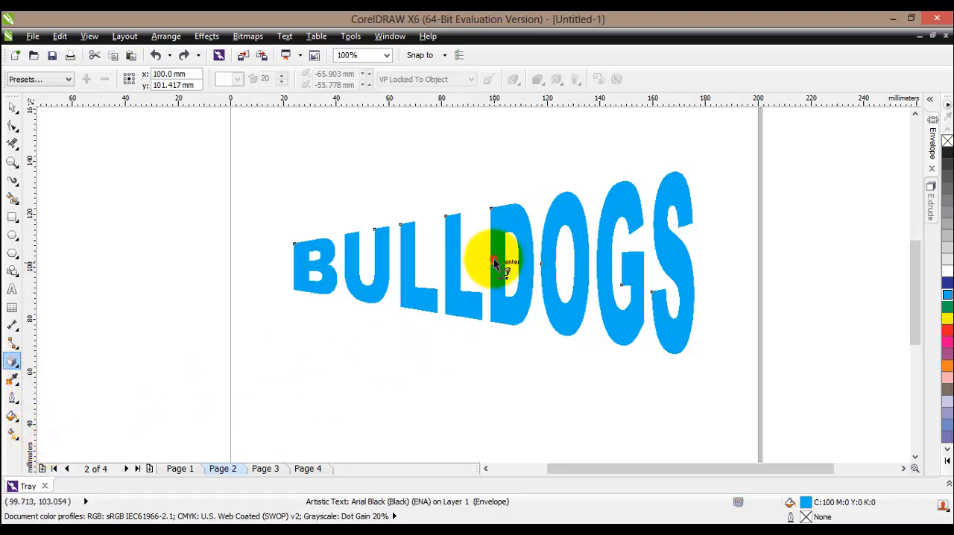
{"action": "left_click_drag", "start_coordinate": [493, 262], "coordinate": [757, 126]}
{"action": "left_click", "coordinate": [613, 273]}
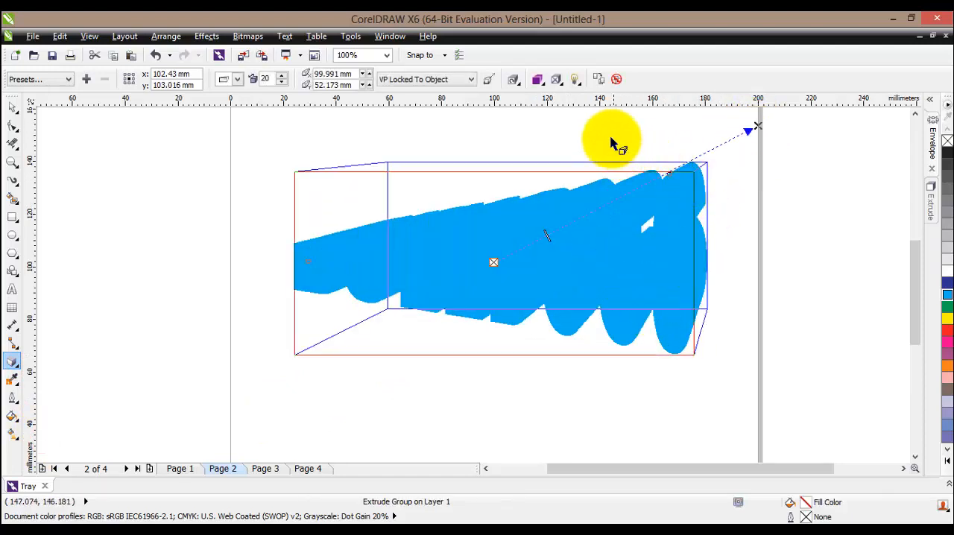
- Apply color shading to the extrusion, running from dark slate blue to gray
{"action": "left_click", "coordinate": [538, 80]}
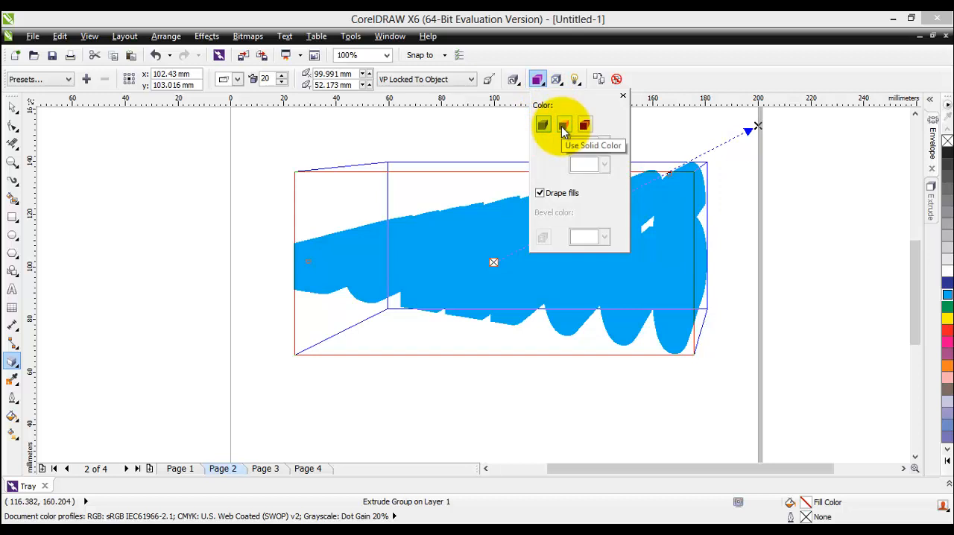
{"action": "left_click", "coordinate": [586, 126]}
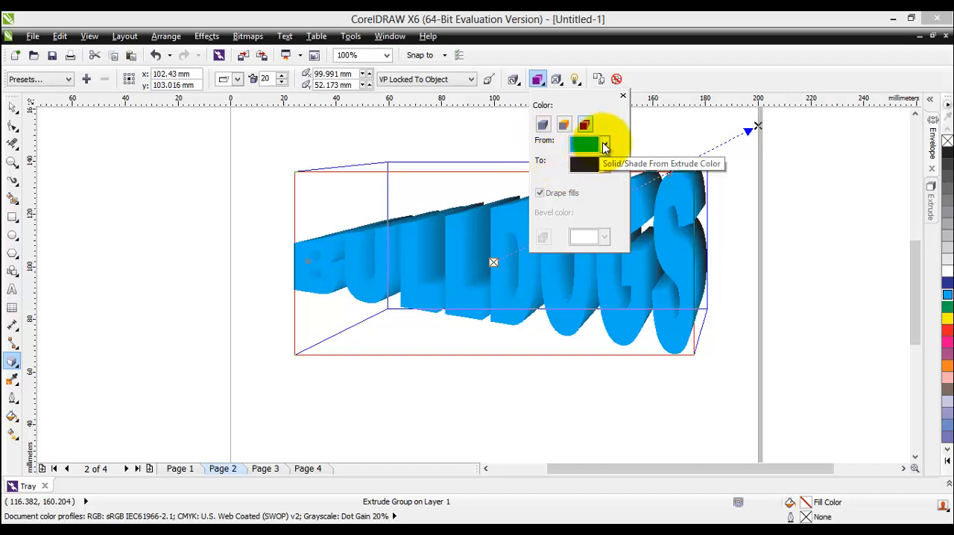
{"action": "left_click", "coordinate": [605, 146]}
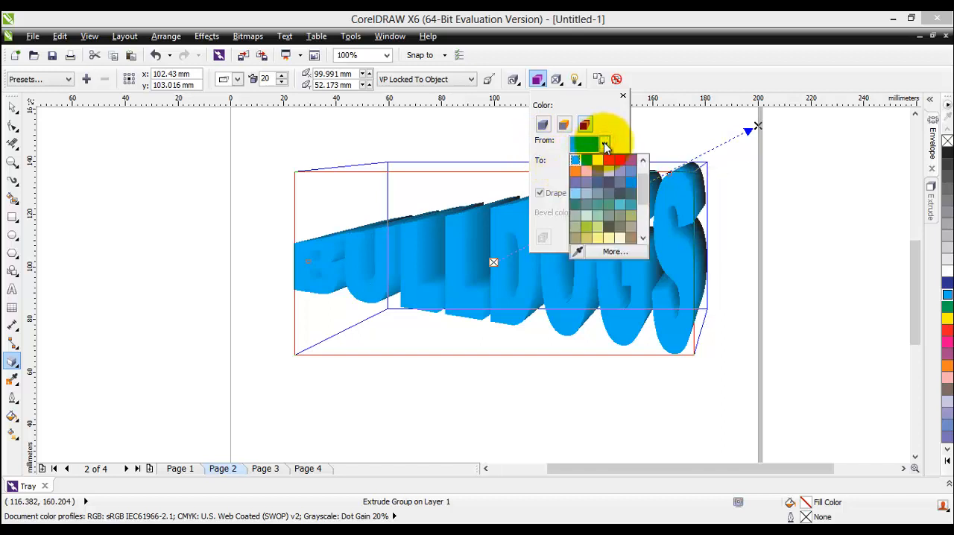
{"action": "left_click", "coordinate": [607, 183]}
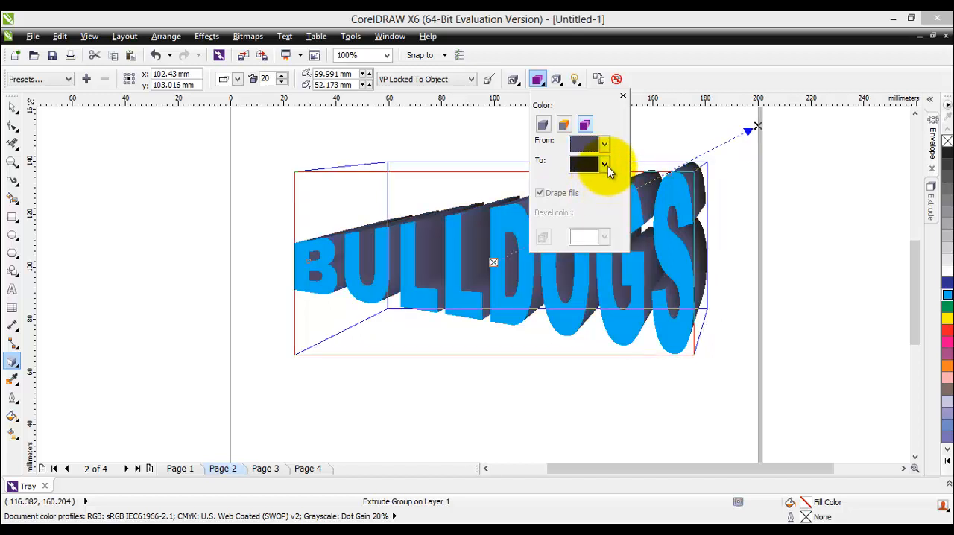
{"action": "left_click", "coordinate": [606, 166]}
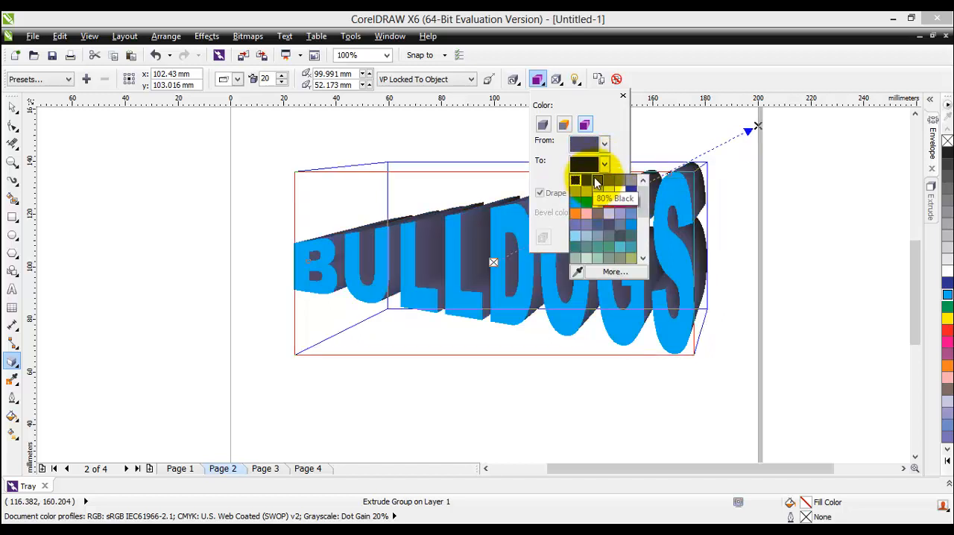
{"action": "left_click", "coordinate": [623, 180]}
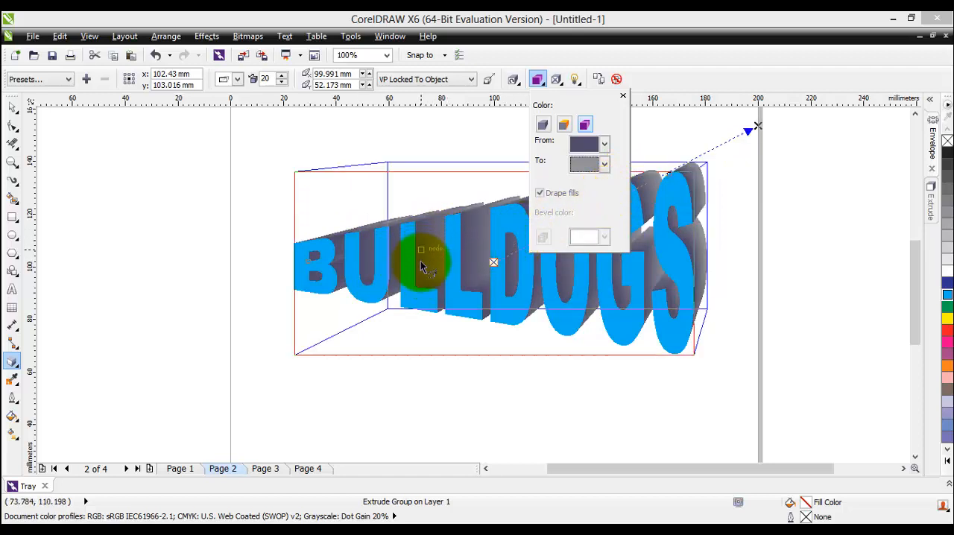
- Change the extrusion's color shading to run from black to yellow
{"action": "left_click", "coordinate": [596, 165]}
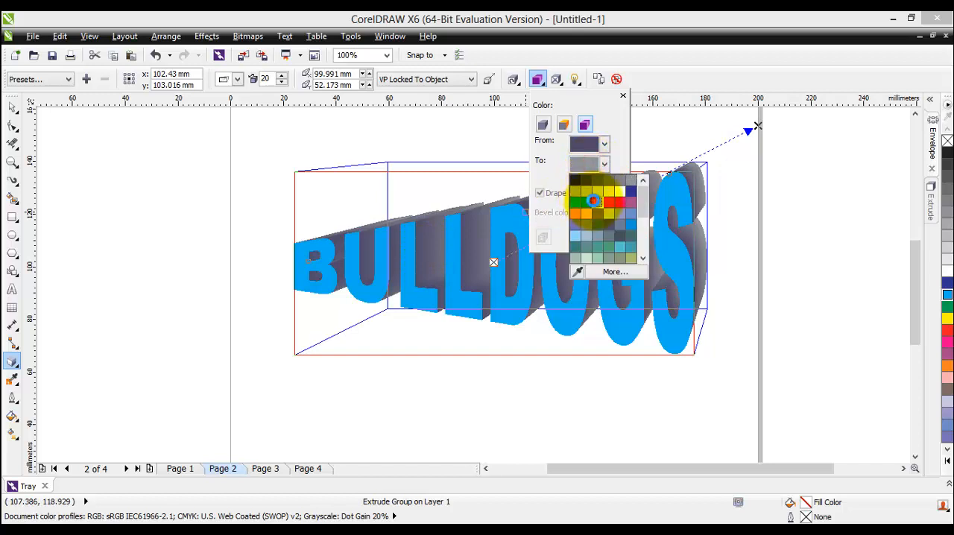
{"action": "left_click", "coordinate": [593, 199]}
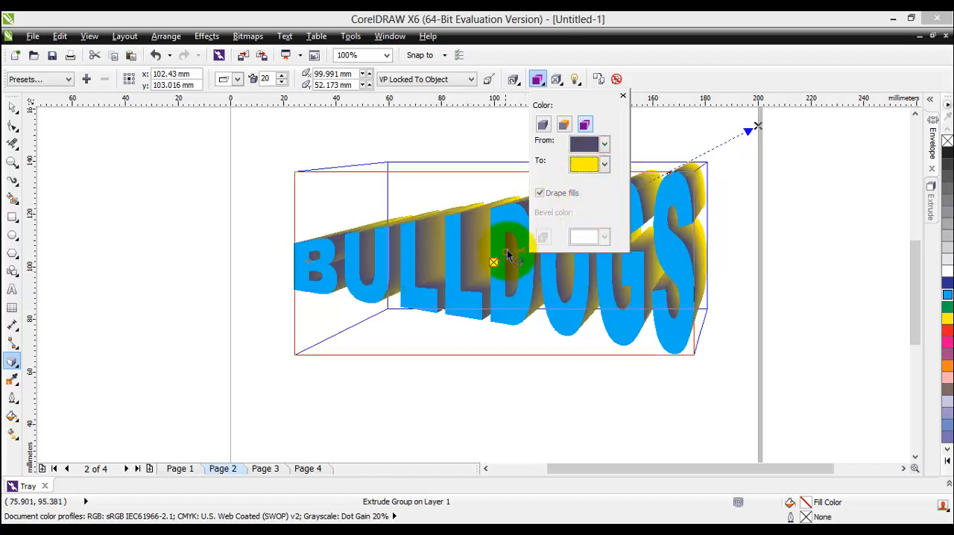
{"action": "left_click", "coordinate": [605, 146]}
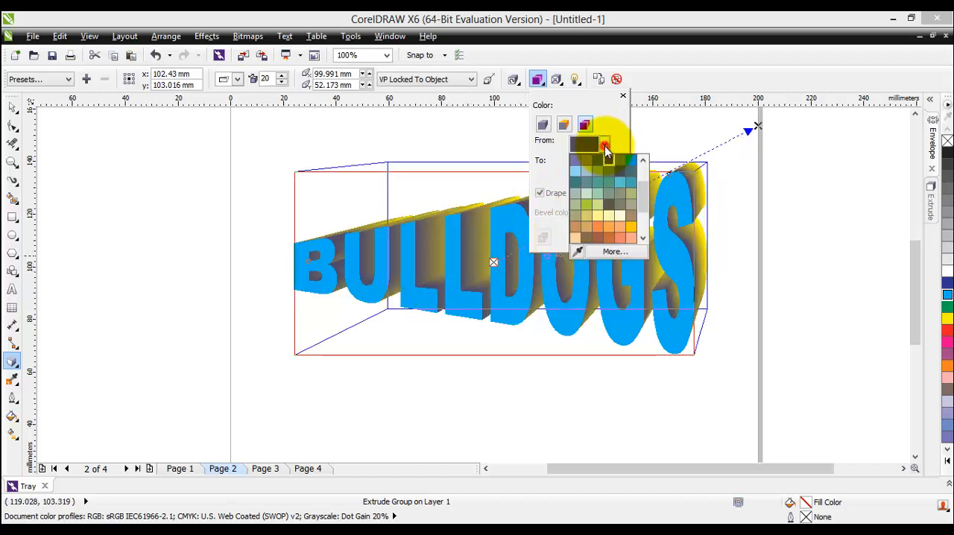
{"action": "left_click_drag", "start_coordinate": [641, 196], "coordinate": [643, 172]}
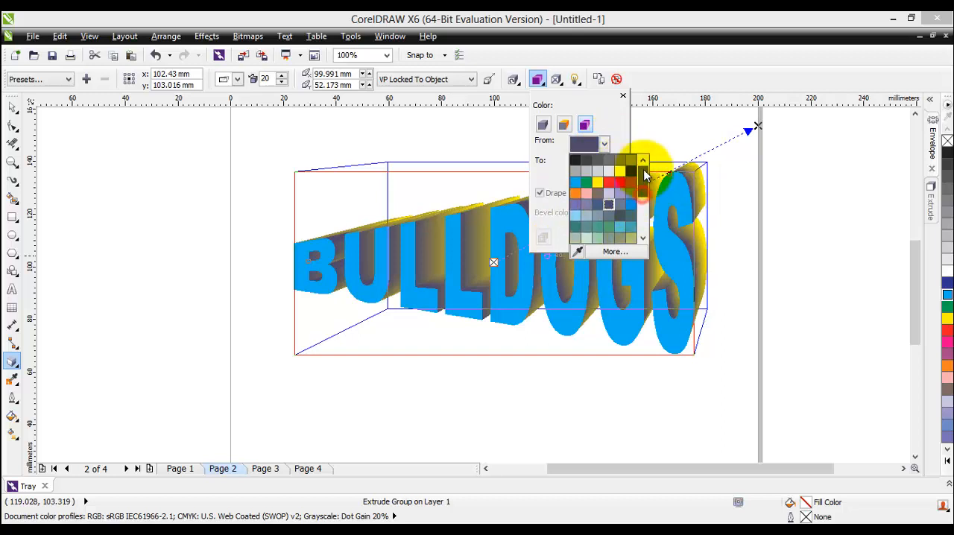
{"action": "left_click", "coordinate": [575, 160]}
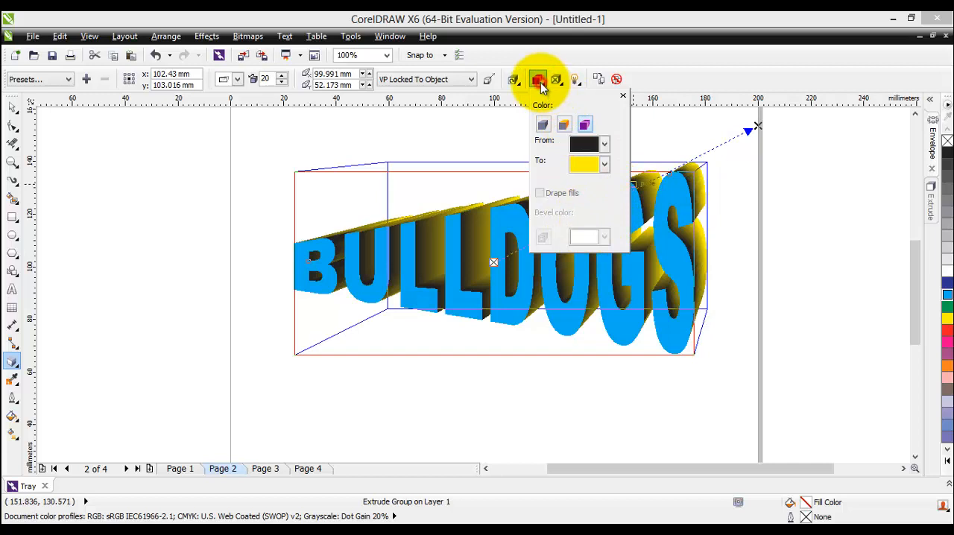
{"action": "left_click", "coordinate": [623, 95]}
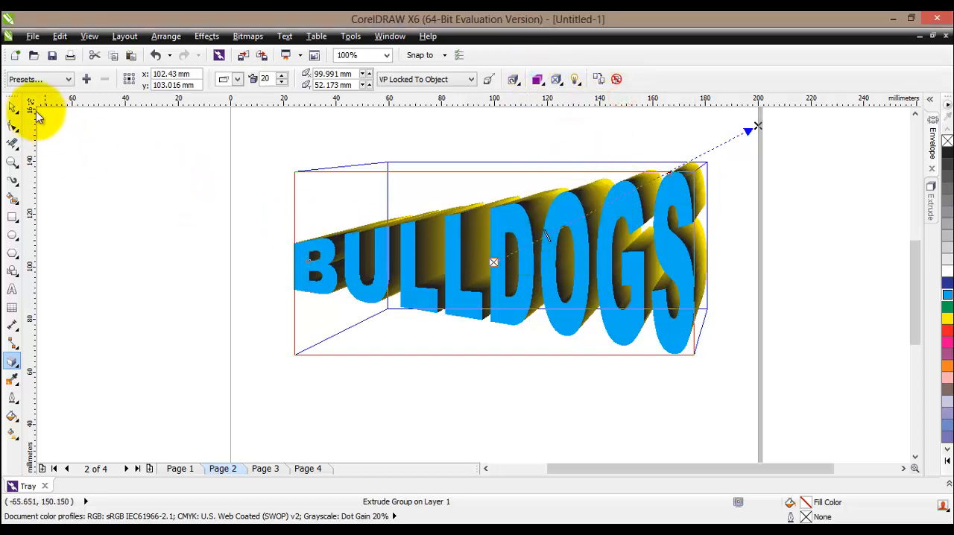
{"action": "left_click", "coordinate": [16, 110]}
{"action": "left_click", "coordinate": [384, 252]}
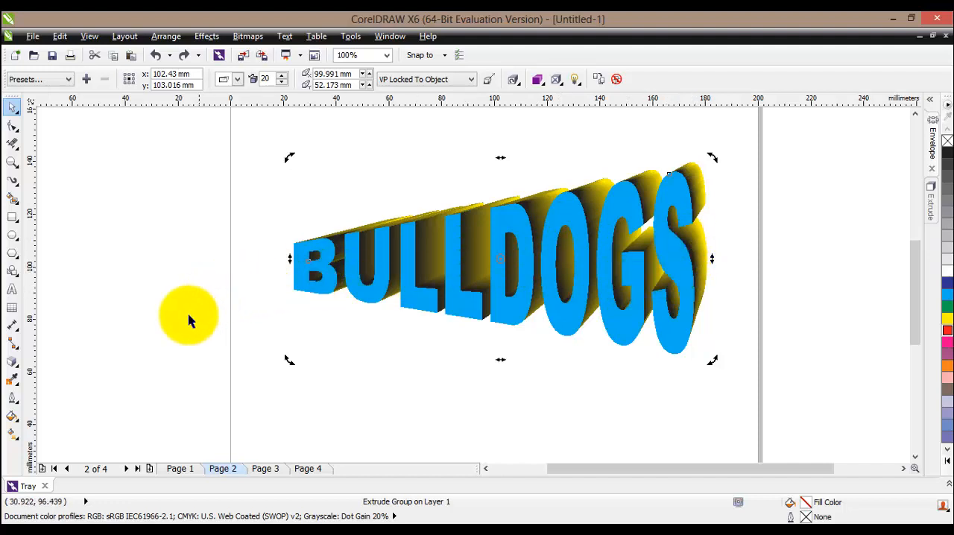
- Reshape the text's Straight Line envelope by raising the upper corner at the "B" and lowering both corners at the "S", the bottom one about 10 mm
{"action": "left_click", "coordinate": [21, 369]}
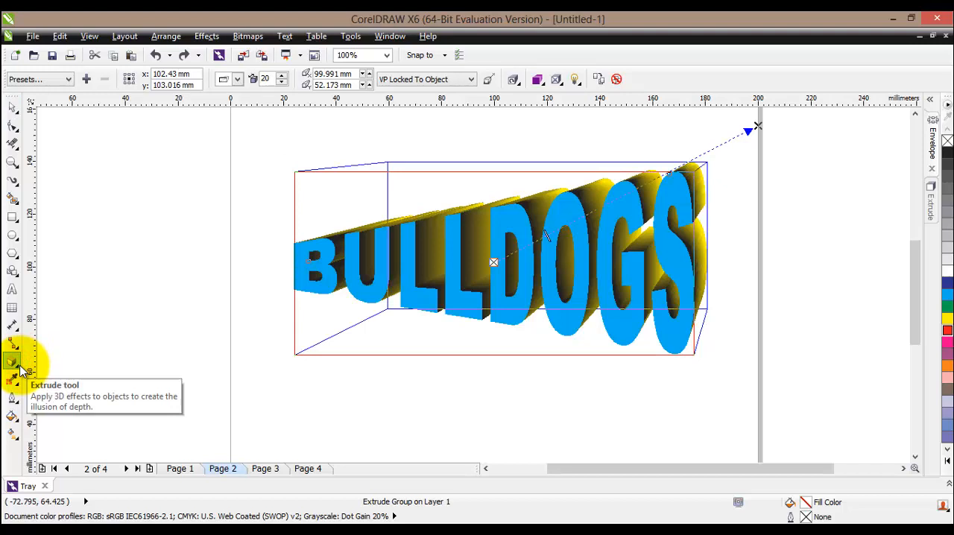
{"action": "left_click", "coordinate": [17, 370]}
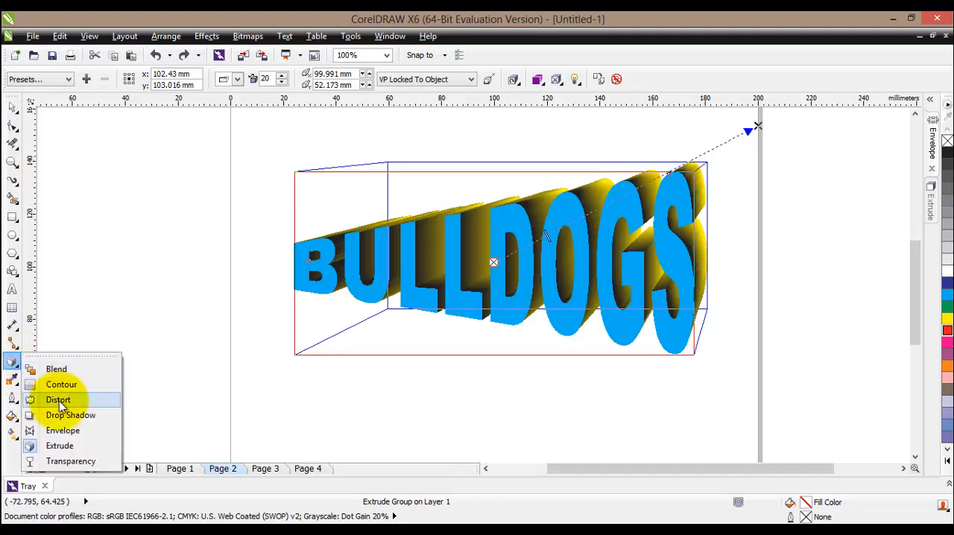
{"action": "left_click", "coordinate": [57, 426]}
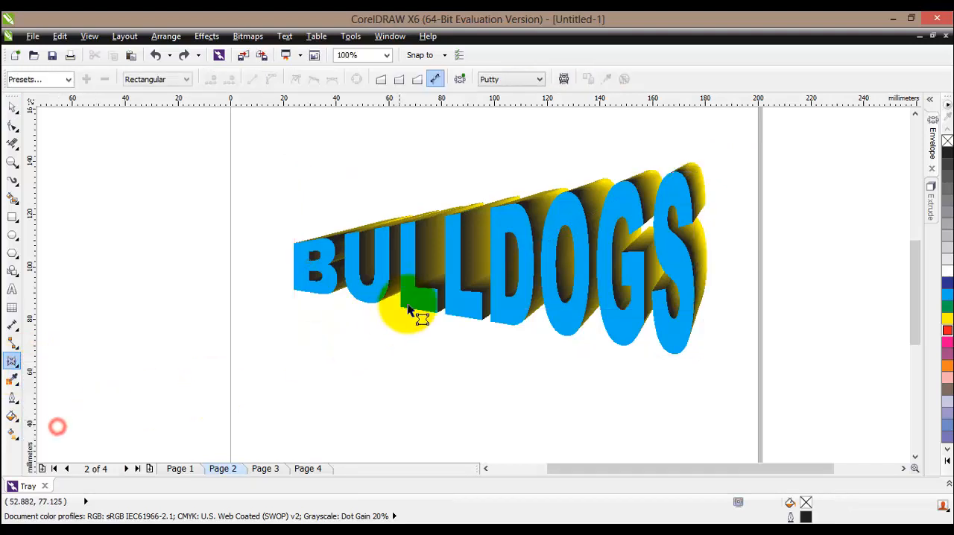
{"action": "left_click", "coordinate": [930, 190]}
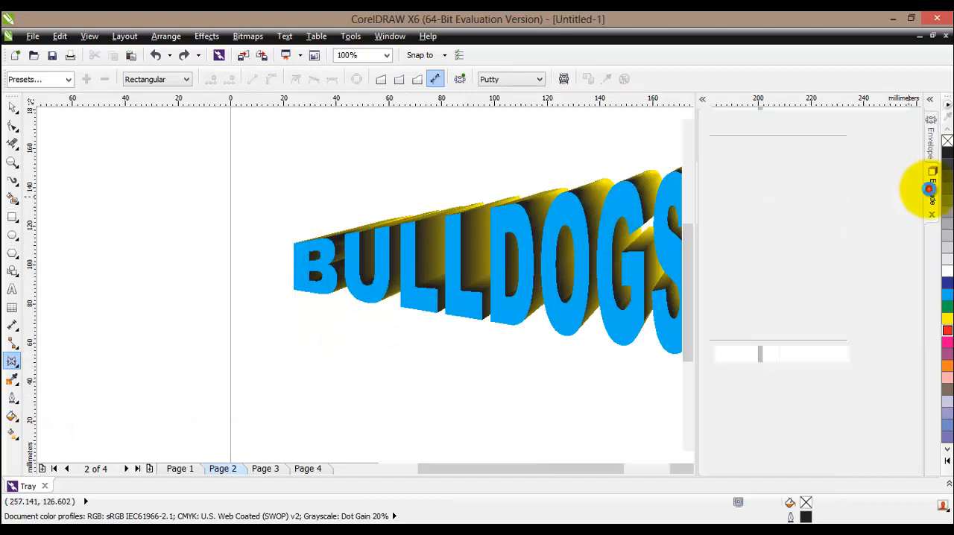
{"action": "left_click", "coordinate": [928, 136]}
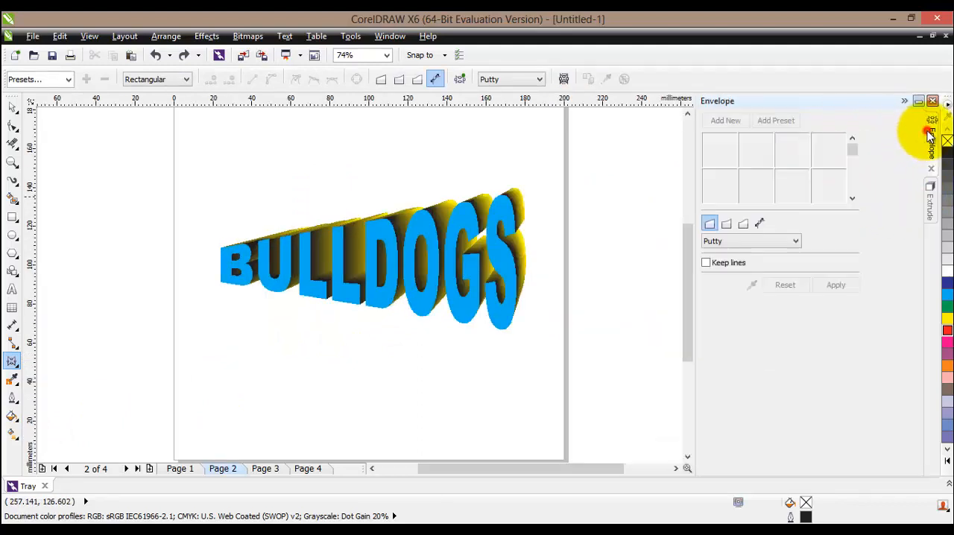
{"action": "left_click", "coordinate": [708, 221]}
{"action": "left_click", "coordinate": [253, 240]}
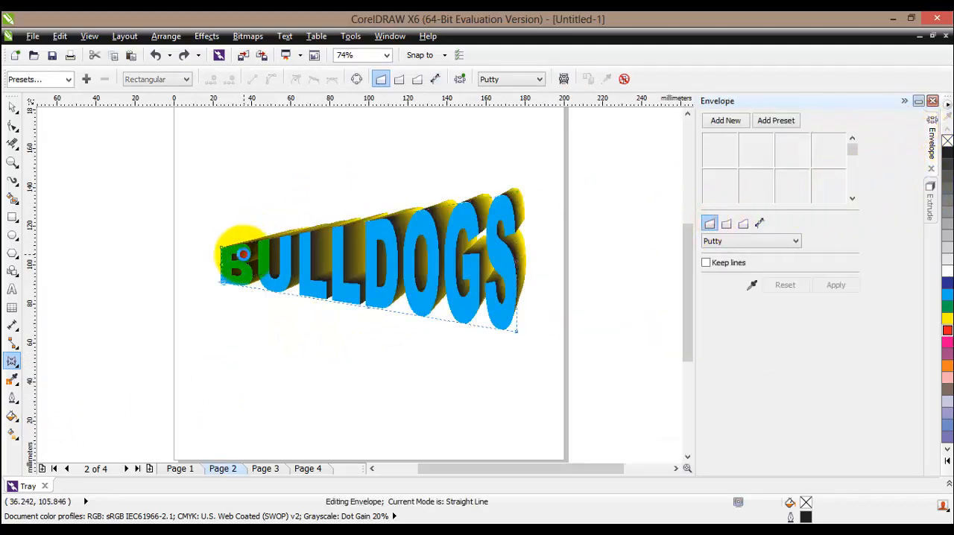
{"action": "left_click_drag", "start_coordinate": [219, 248], "coordinate": [220, 179]}
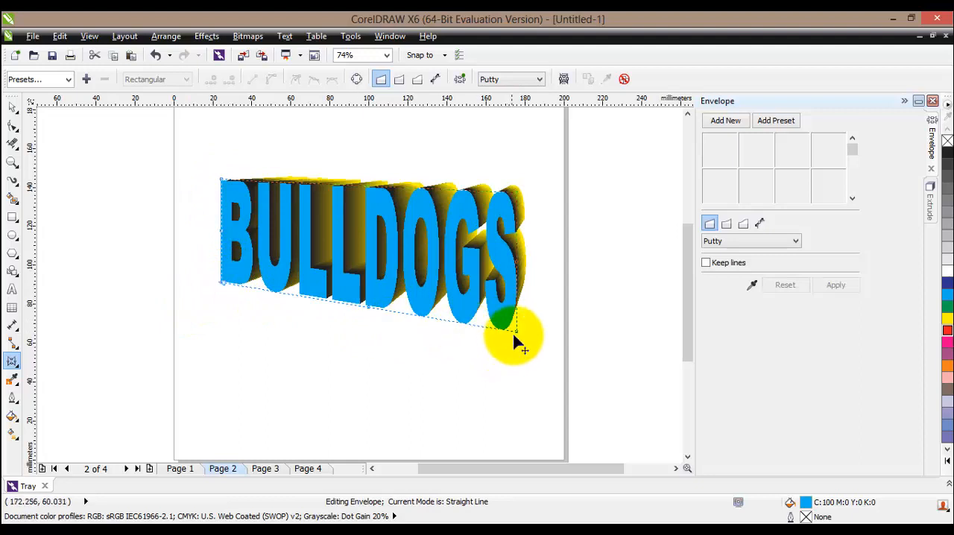
{"action": "left_click_drag", "start_coordinate": [516, 333], "coordinate": [509, 352]}
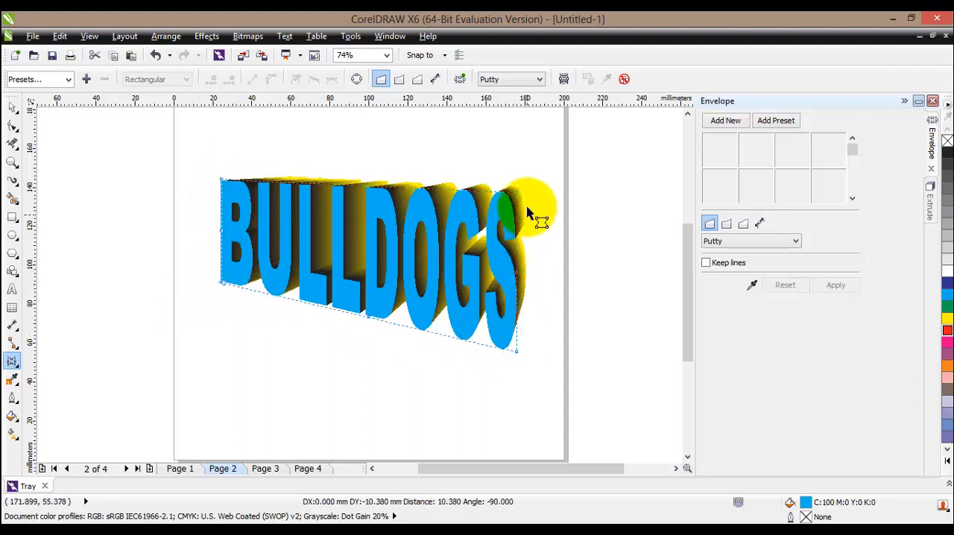
{"action": "left_click_drag", "start_coordinate": [519, 197], "coordinate": [468, 320]}
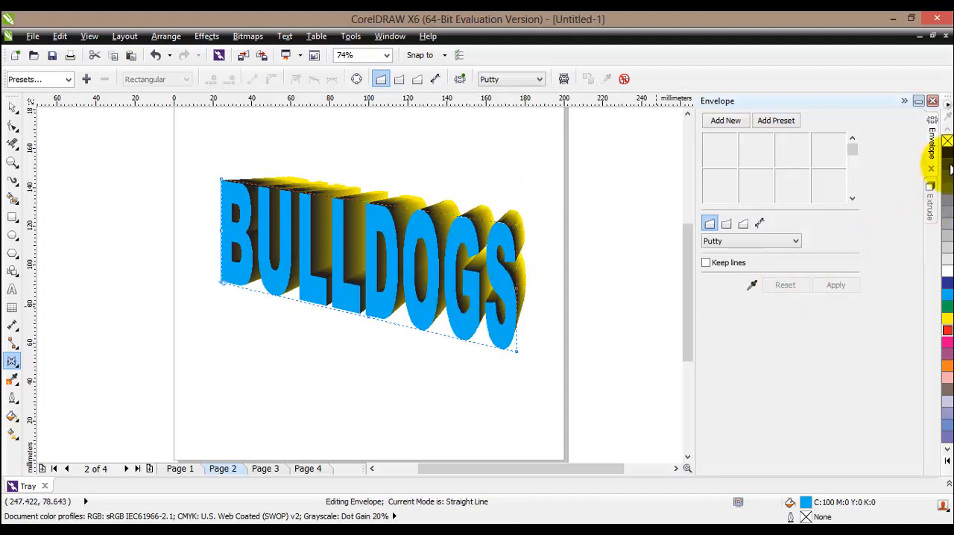
- Give the extruded "BULLDOGS" text a black outline
{"action": "right_click", "coordinate": [947, 154]}
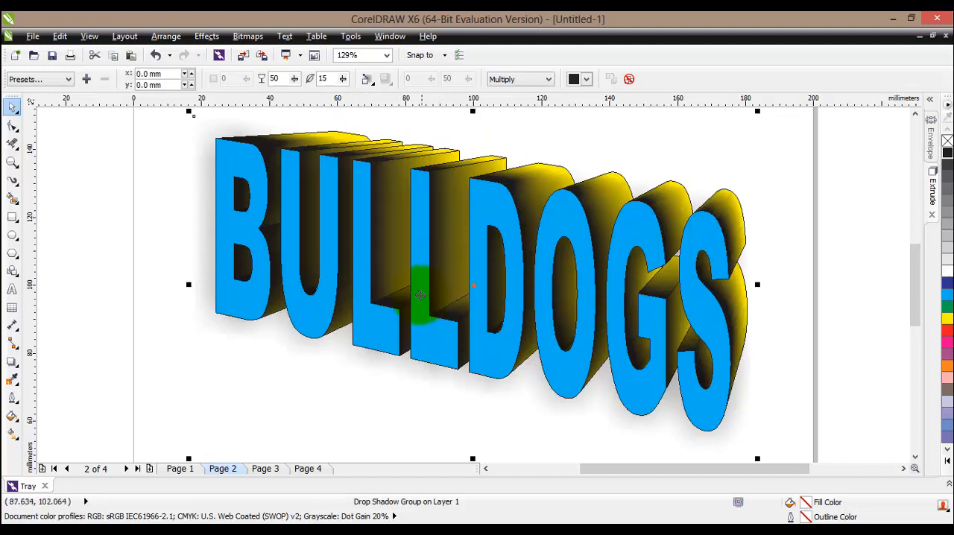
- Compare the script logo on Page 1 with the extruded "BULLDOGS" logo on Page 2
{"action": "left_click", "coordinate": [176, 469]}
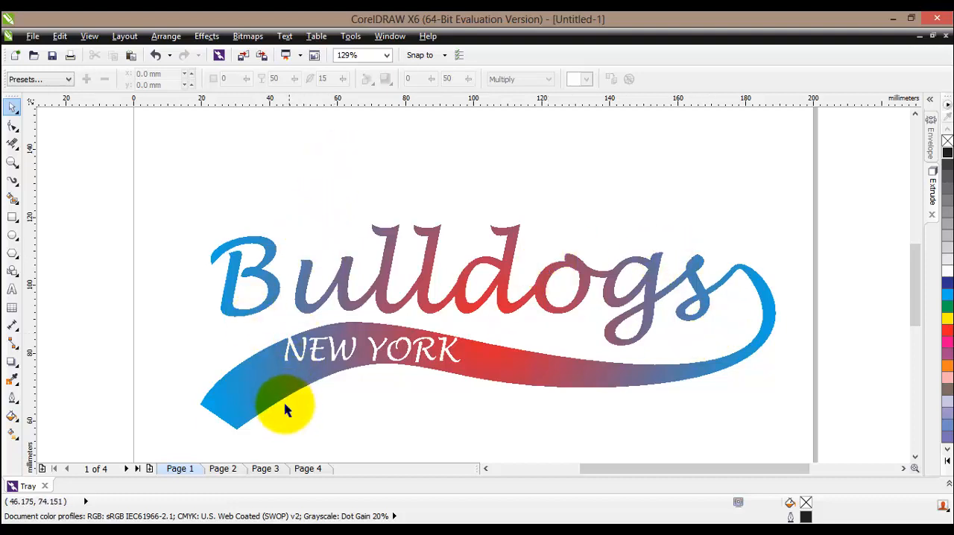
{"action": "left_click", "coordinate": [224, 468]}
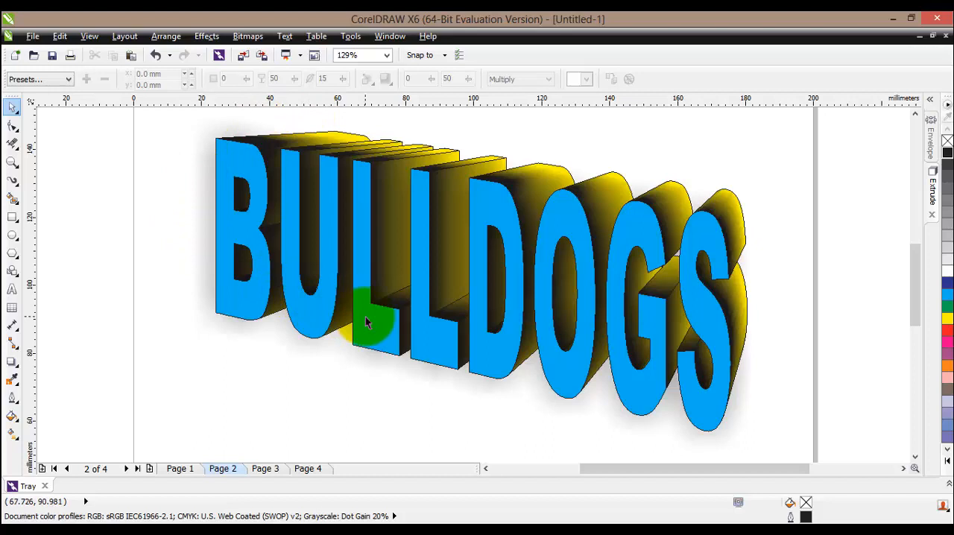
{"action": "left_click", "coordinate": [179, 468]}
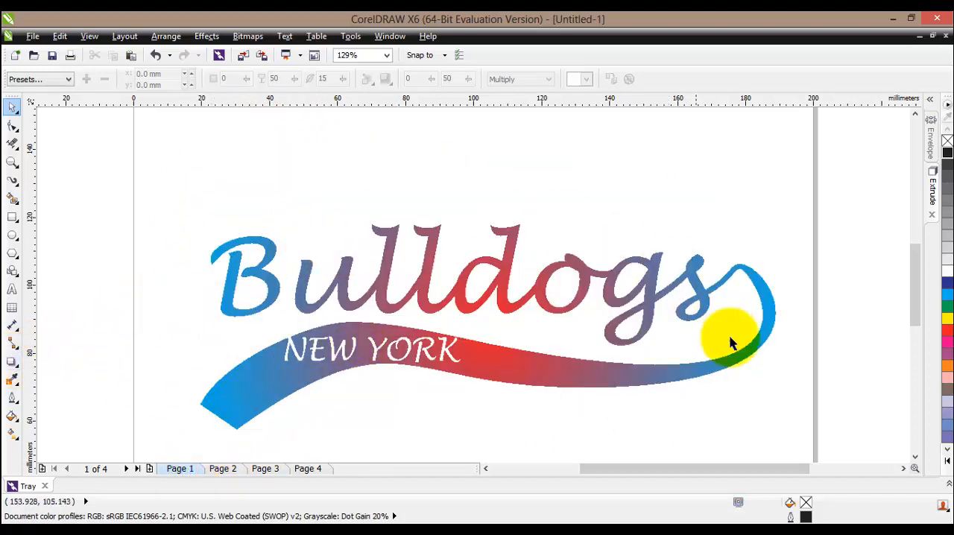
{"action": "left_click", "coordinate": [233, 471]}
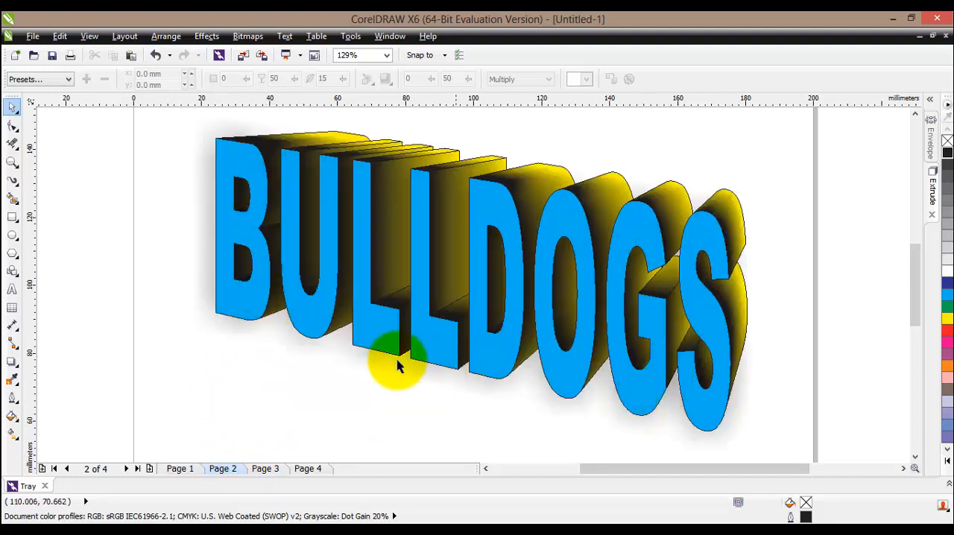